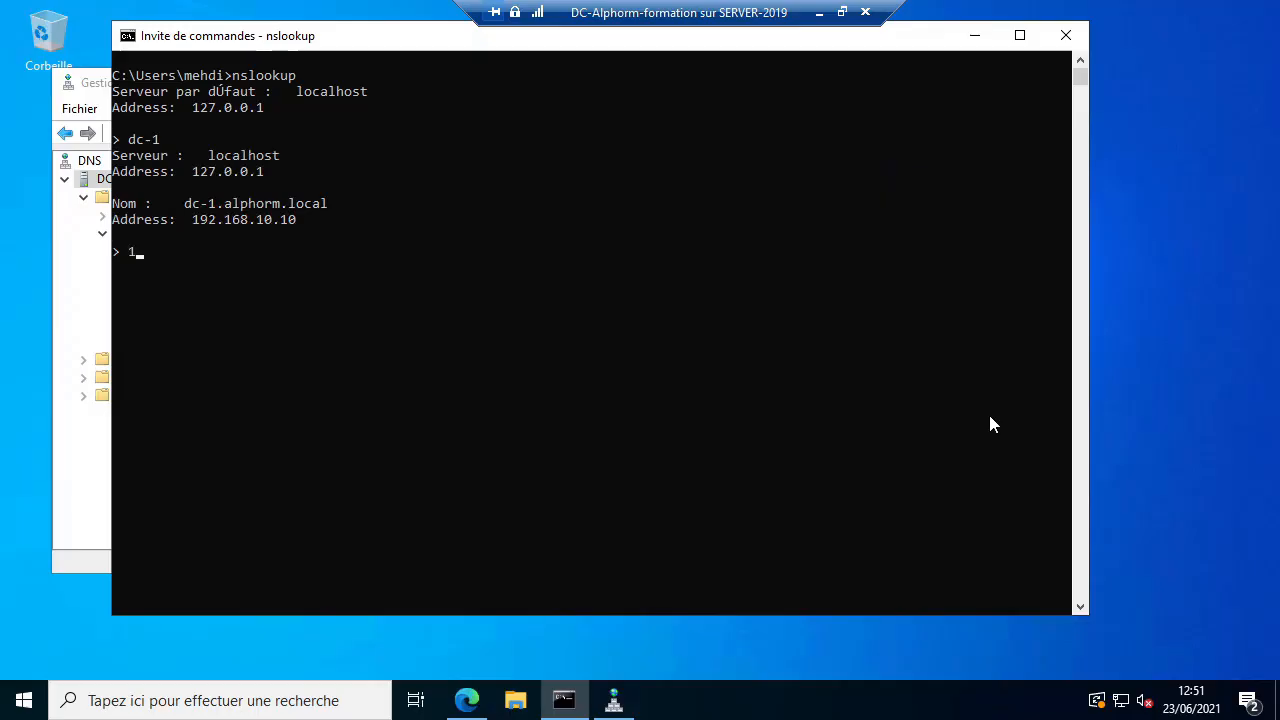
# Step: Query nslookup for the name of 192.168.10.10 and compare it with the earlier dc-1 lookup
pyautogui.write('68.10.10')
pyautogui.press('Return')
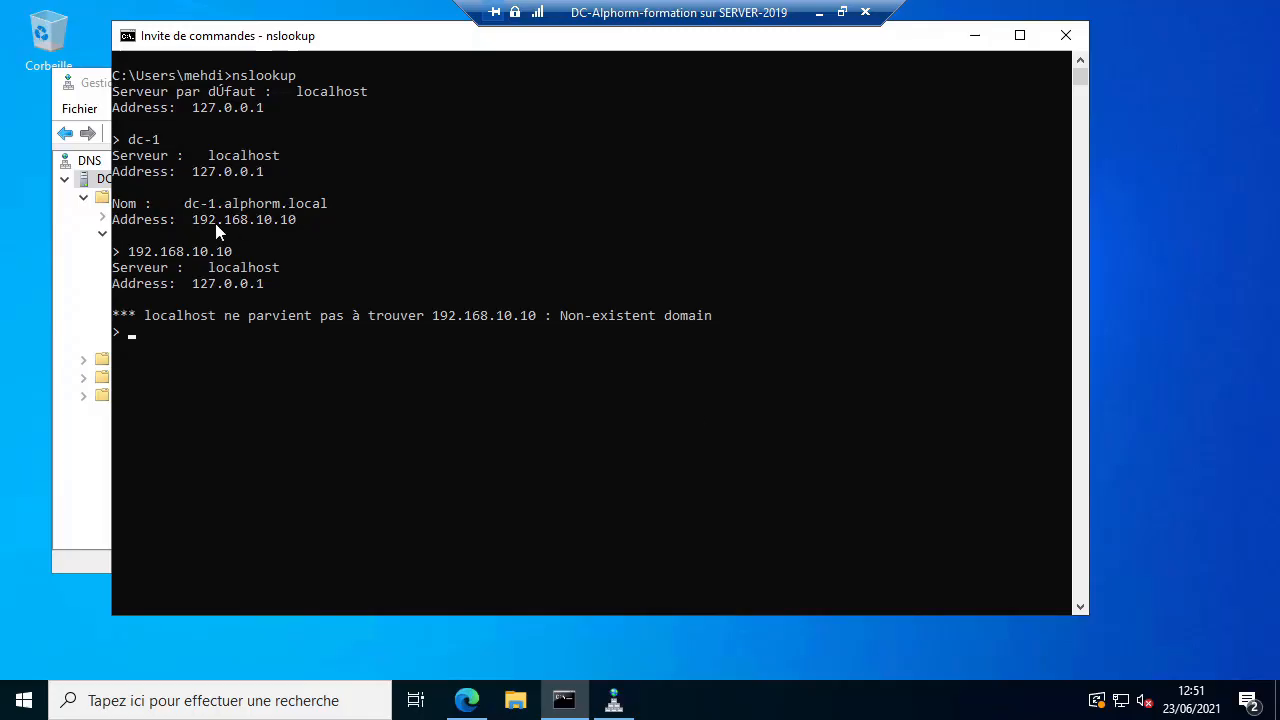
pyautogui.moveTo(191, 203); pyautogui.dragTo(328, 205)
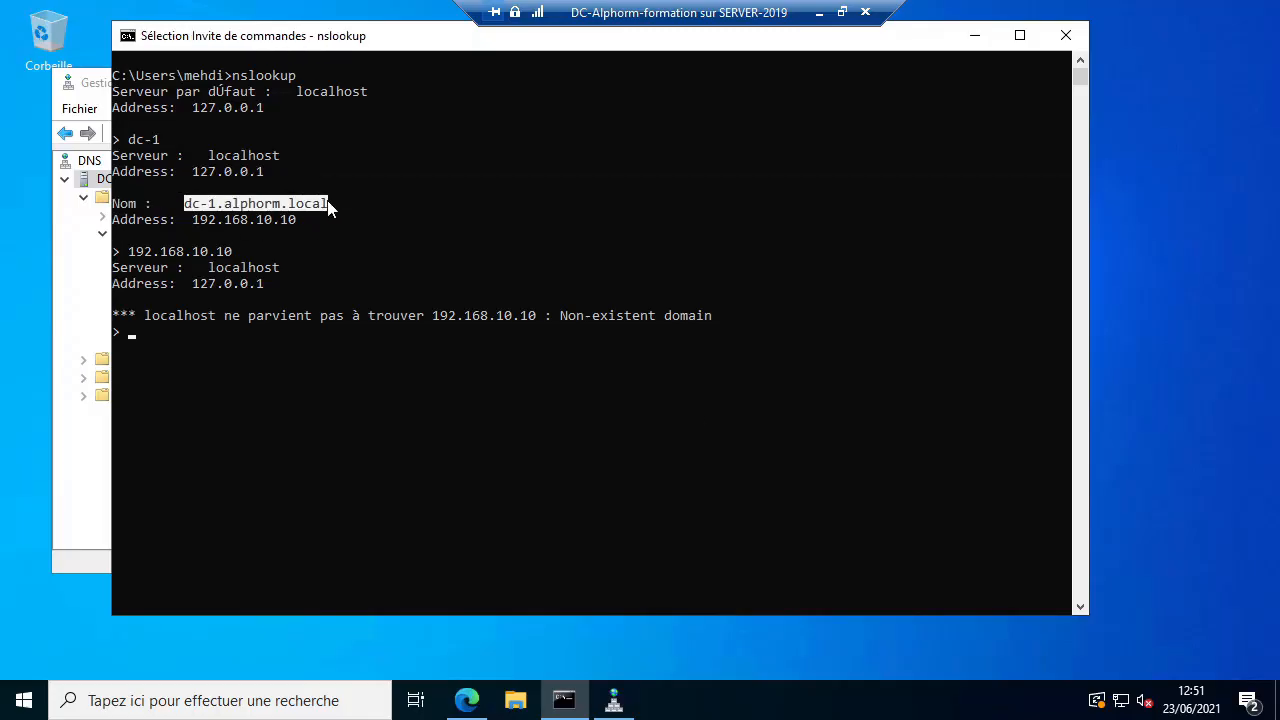
pyautogui.click(325, 220)
pyautogui.moveTo(230, 252); pyautogui.dragTo(136, 252)
# Step: Uncover the DNS manager and start a new zone under Zones de recherche inversée, keeping the default choices up to the network ID
pyautogui.moveTo(334, 35); pyautogui.dragTo(511, 69)
pyautogui.moveTo(286, 274); pyautogui.dragTo(412, 274)
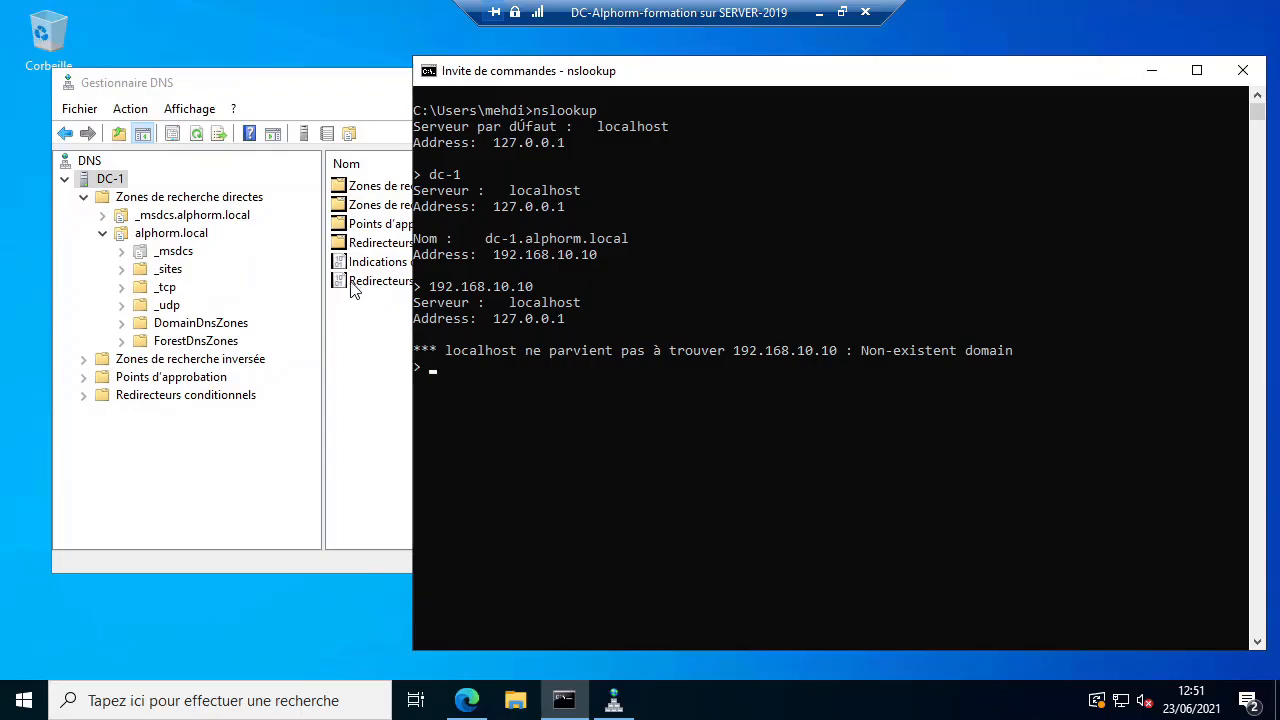
pyautogui.click(103, 235)
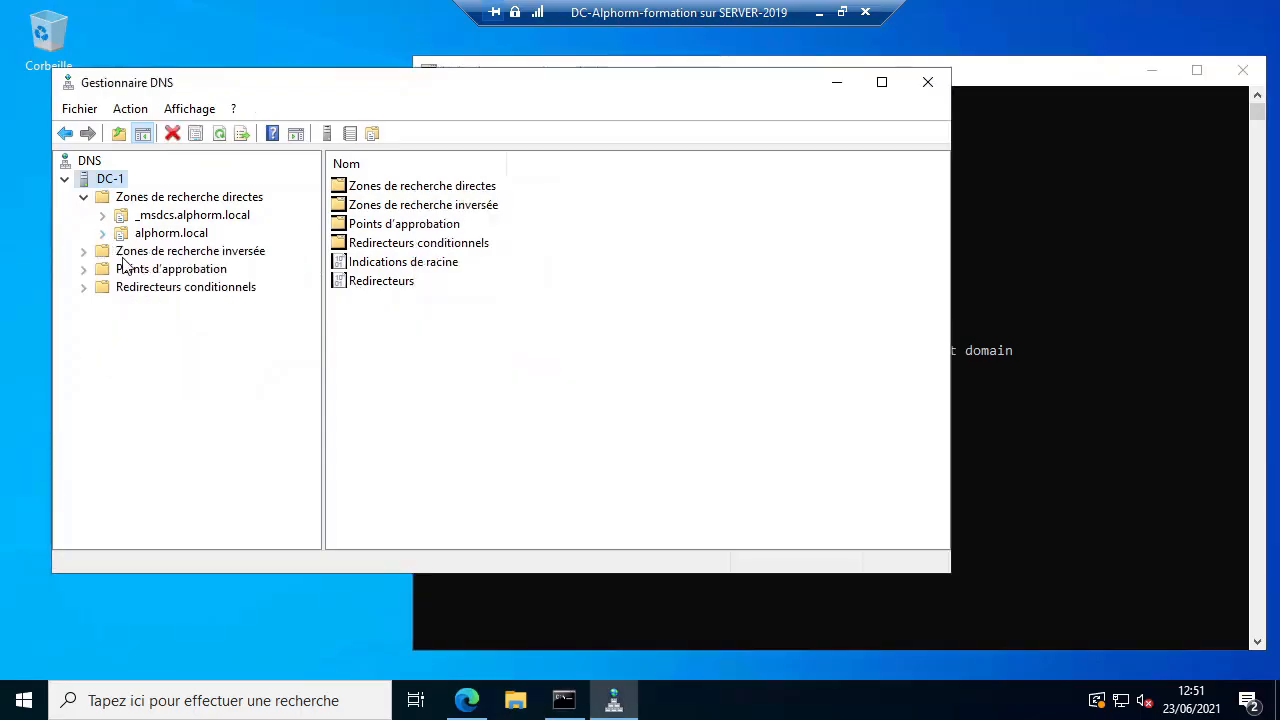
pyautogui.click(122, 252)
pyautogui.rightClick(127, 262)
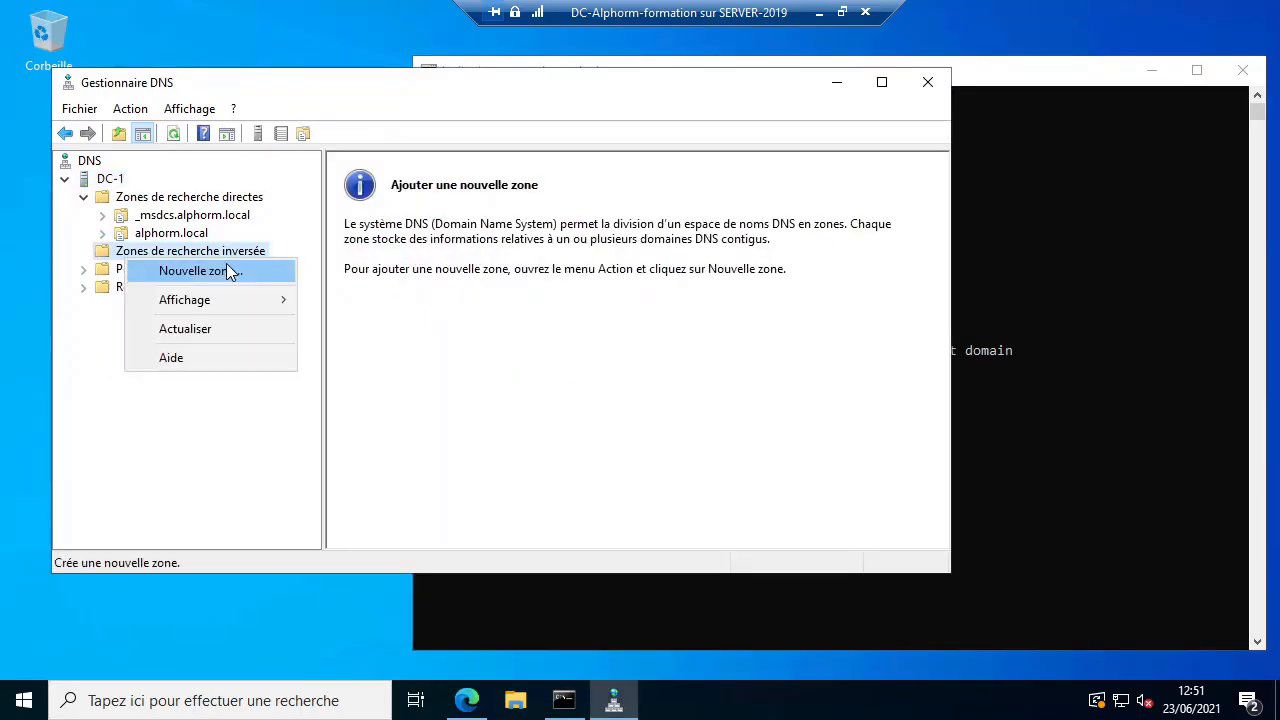
pyautogui.click(226, 263)
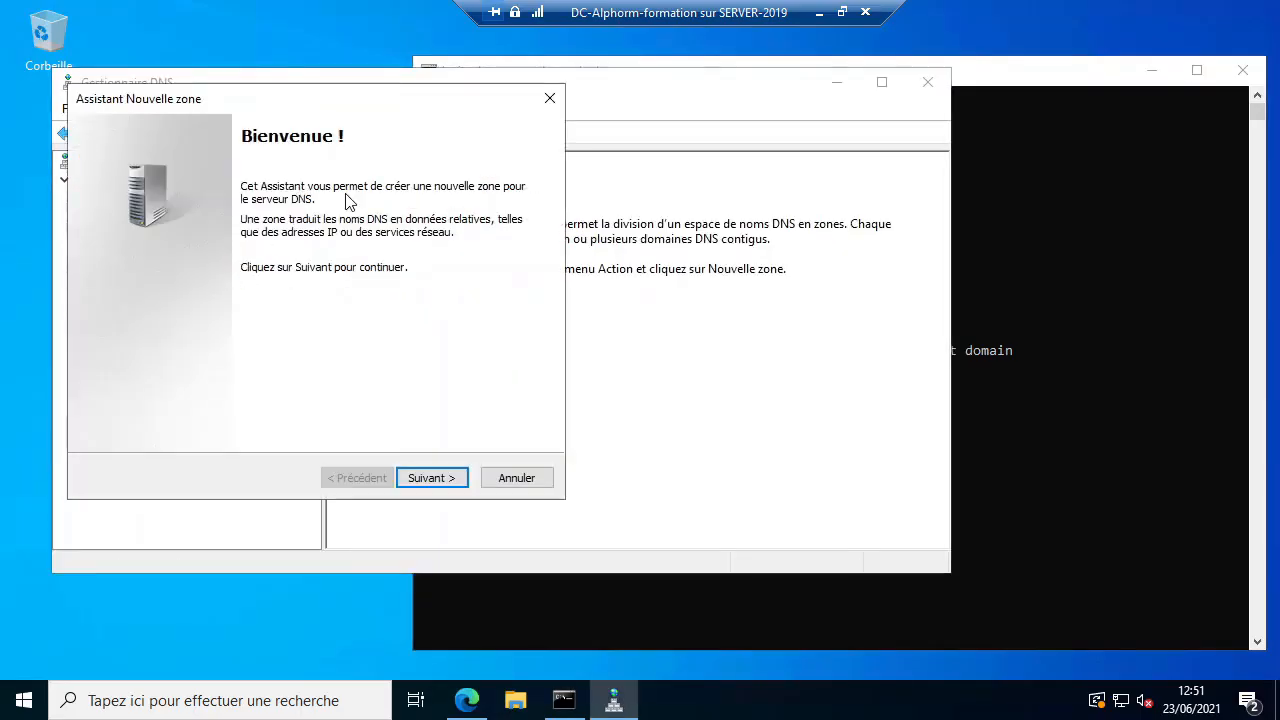
pyautogui.click(434, 482)
pyautogui.click(434, 482)
pyautogui.click(434, 482)
pyautogui.click(435, 488)
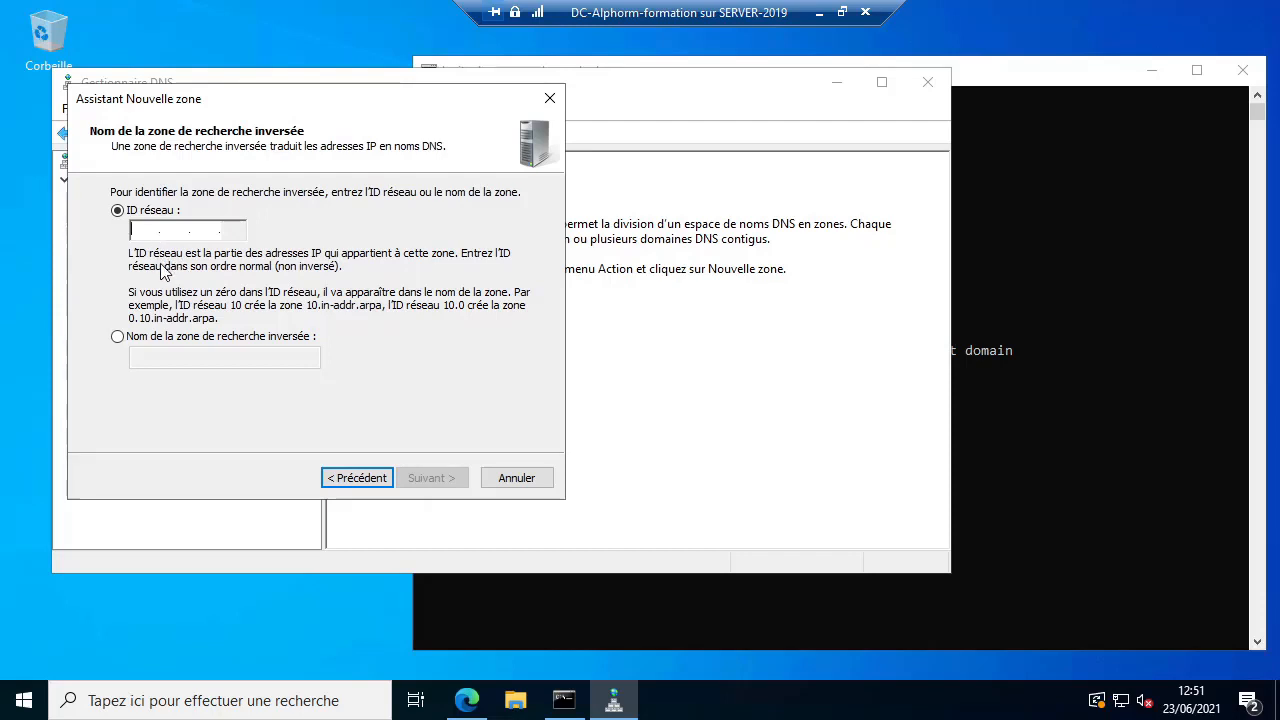
# Step: Set the reverse lookup zone's network ID to 192.168.10
pyautogui.write('192 .168 . .')
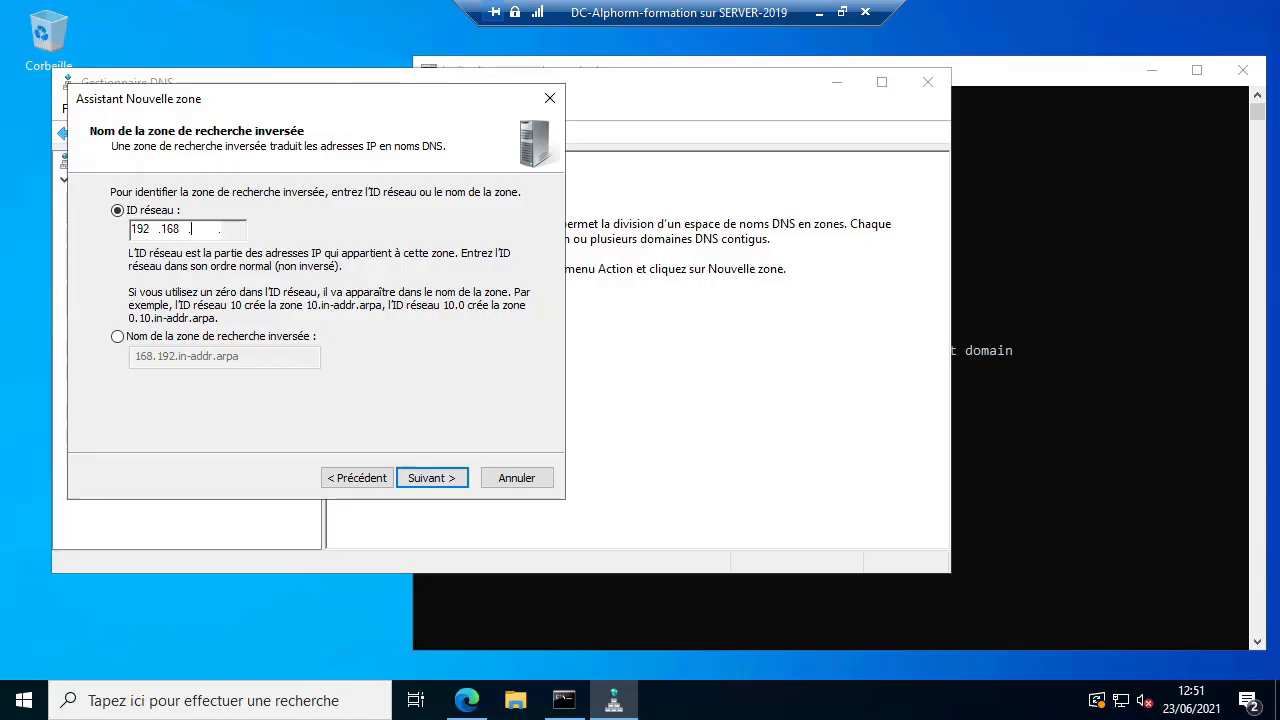
pyautogui.moveTo(185, 229); pyautogui.dragTo(174, 227)
pyautogui.click(197, 229)
pyautogui.write('10')
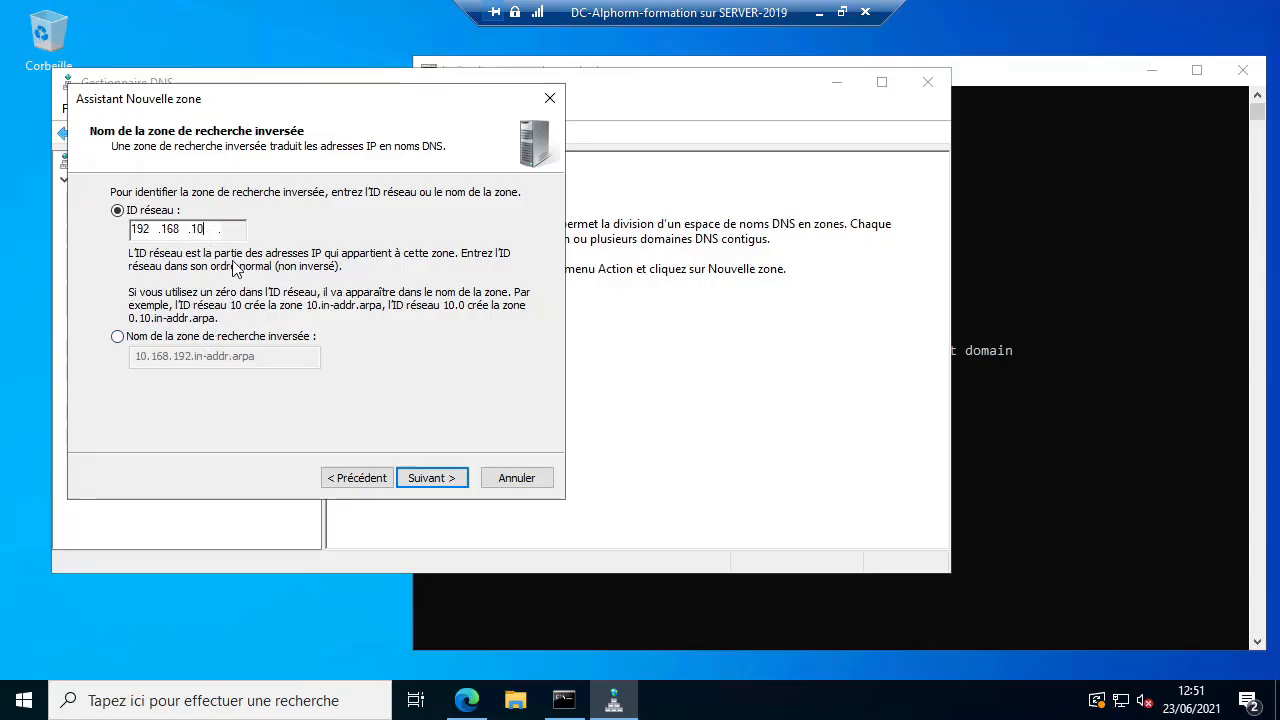
# Step: Keep secure-only dynamic updates, finish creating the reverse zone and open 10.168.192.in-addr.arpa
pyautogui.click(408, 478)
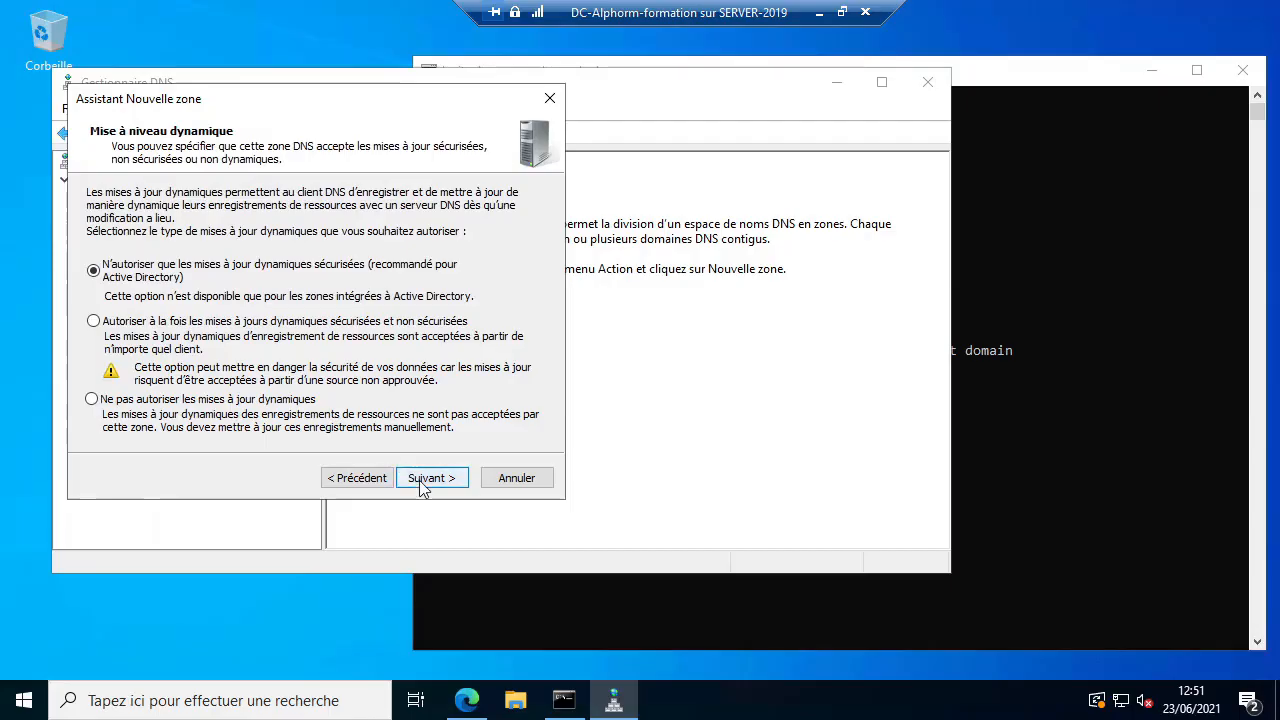
pyautogui.click(424, 480)
pyautogui.click(426, 479)
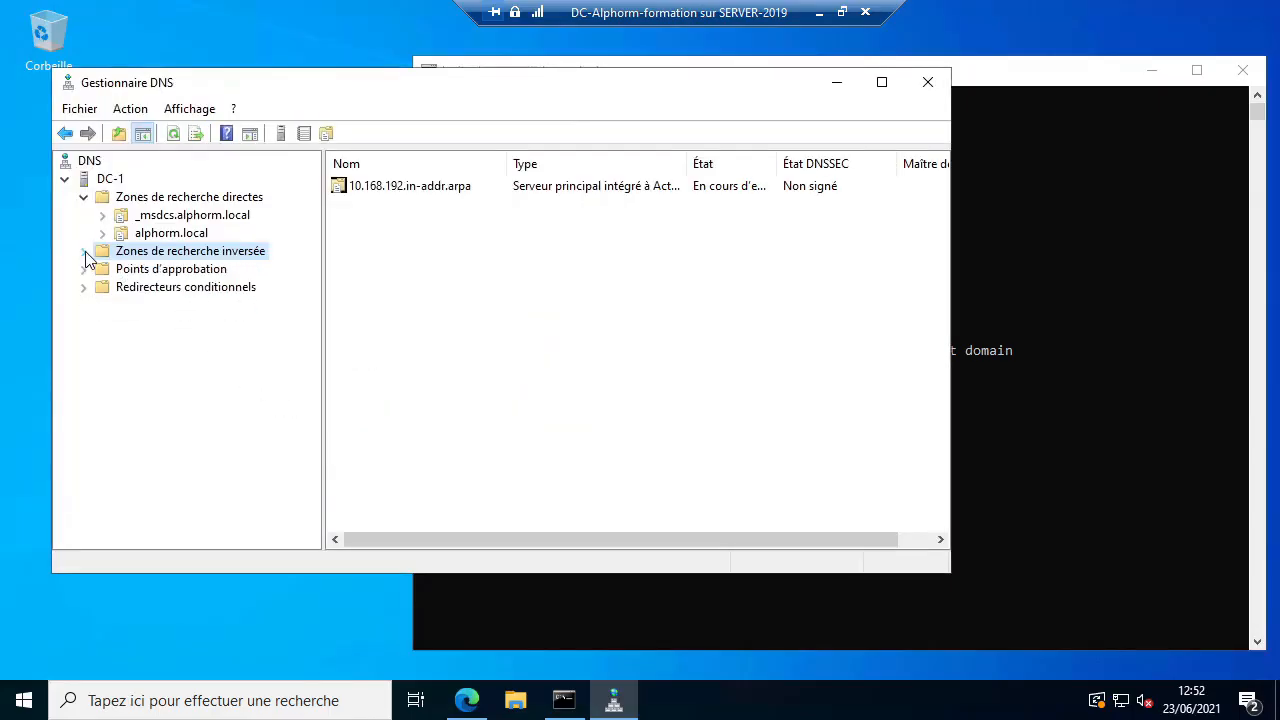
pyautogui.click(85, 251)
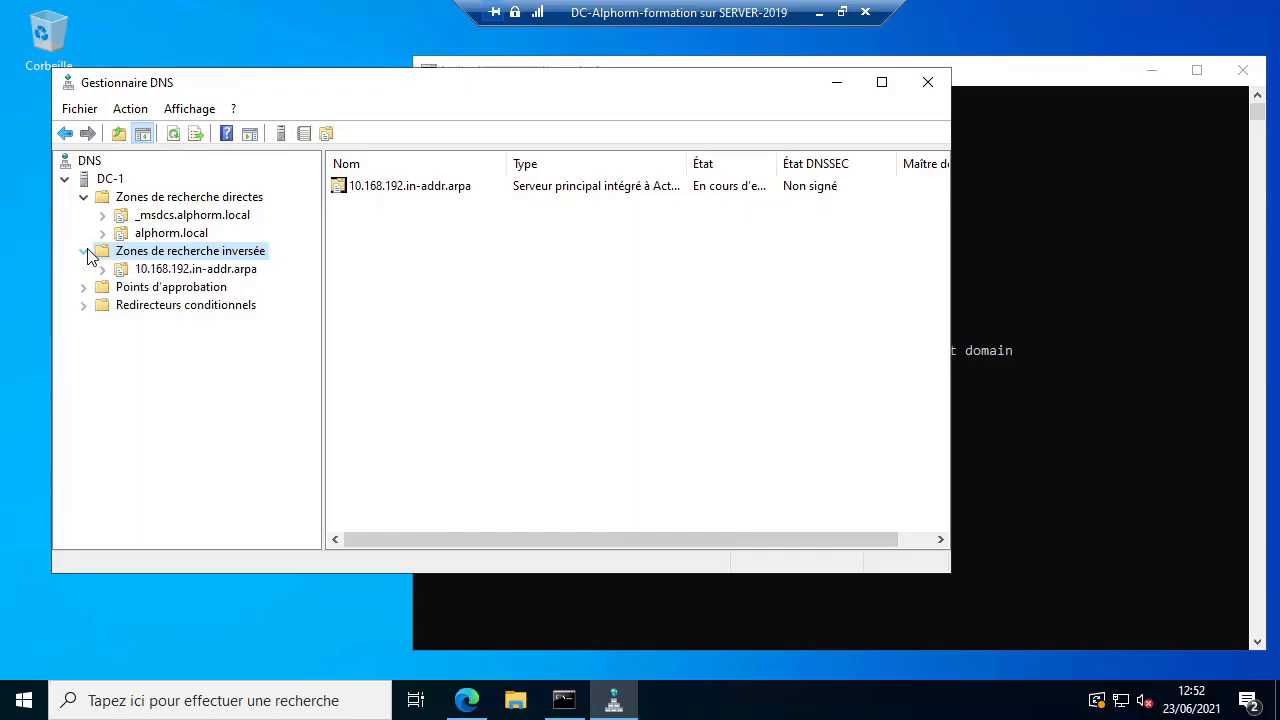
pyautogui.click(181, 270)
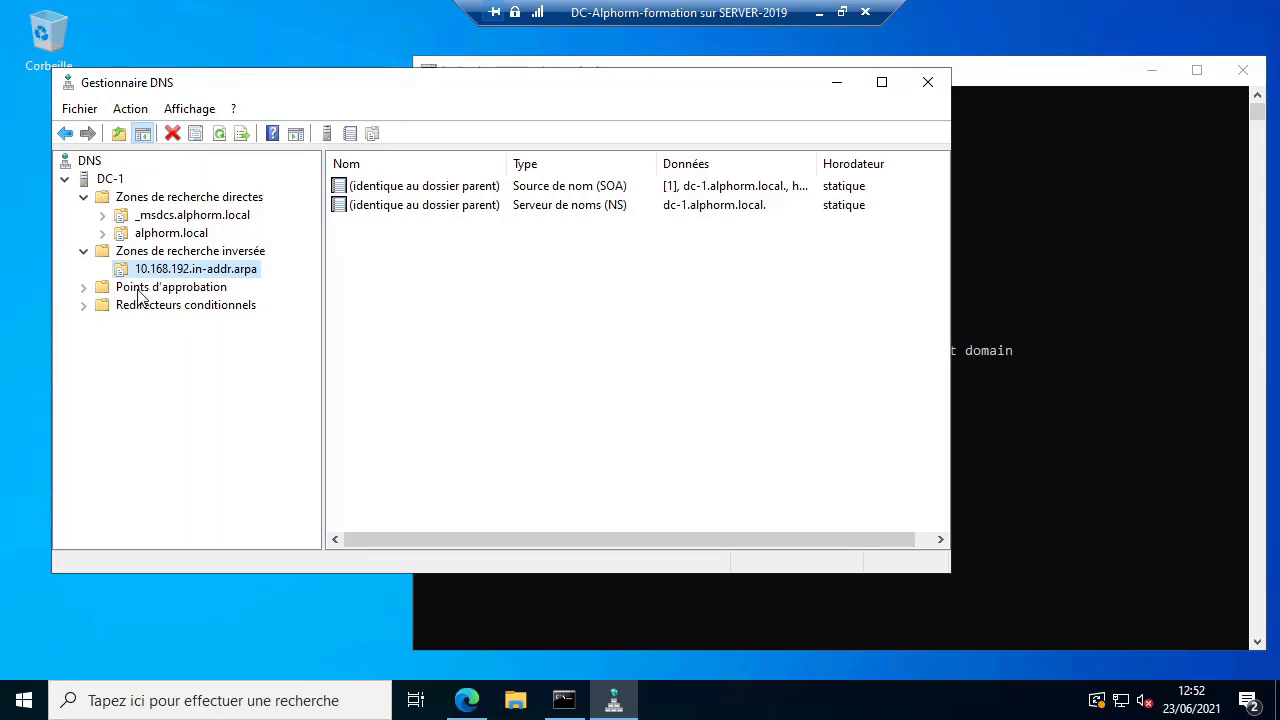
pyautogui.rightClick(171, 255)
pyautogui.click(210, 272)
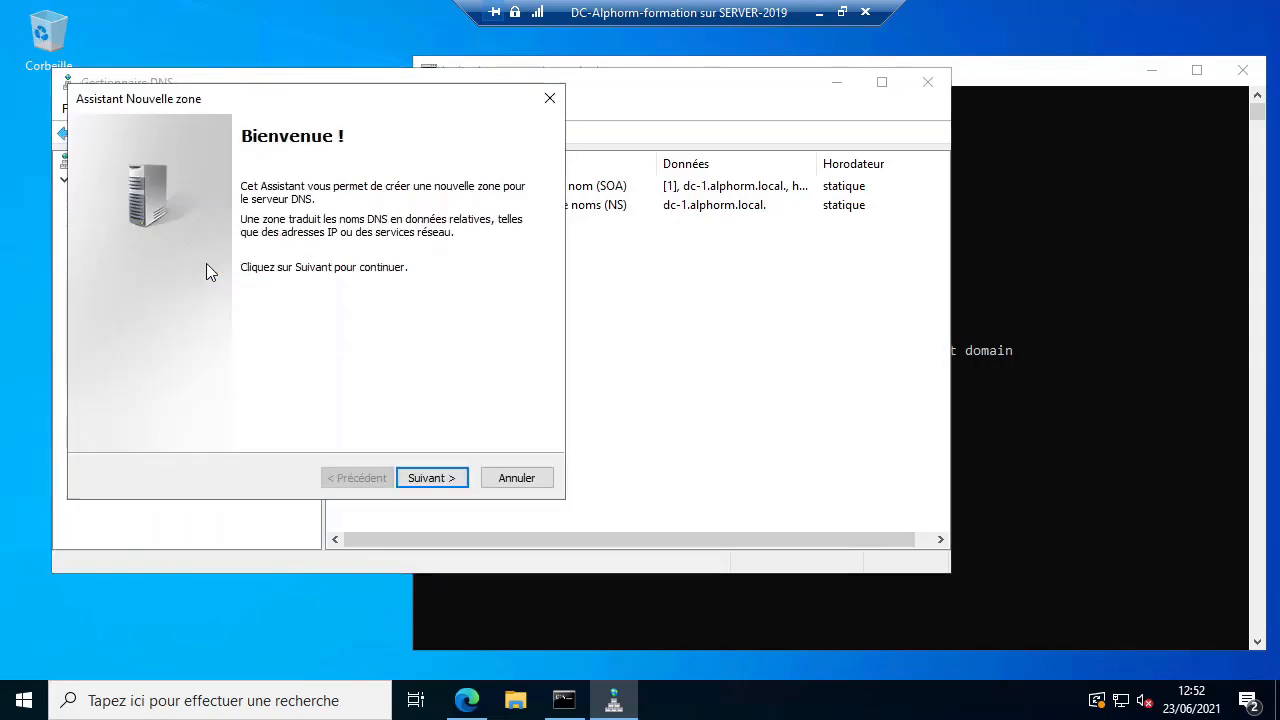
pyautogui.press('Return')
pyautogui.press('Return')
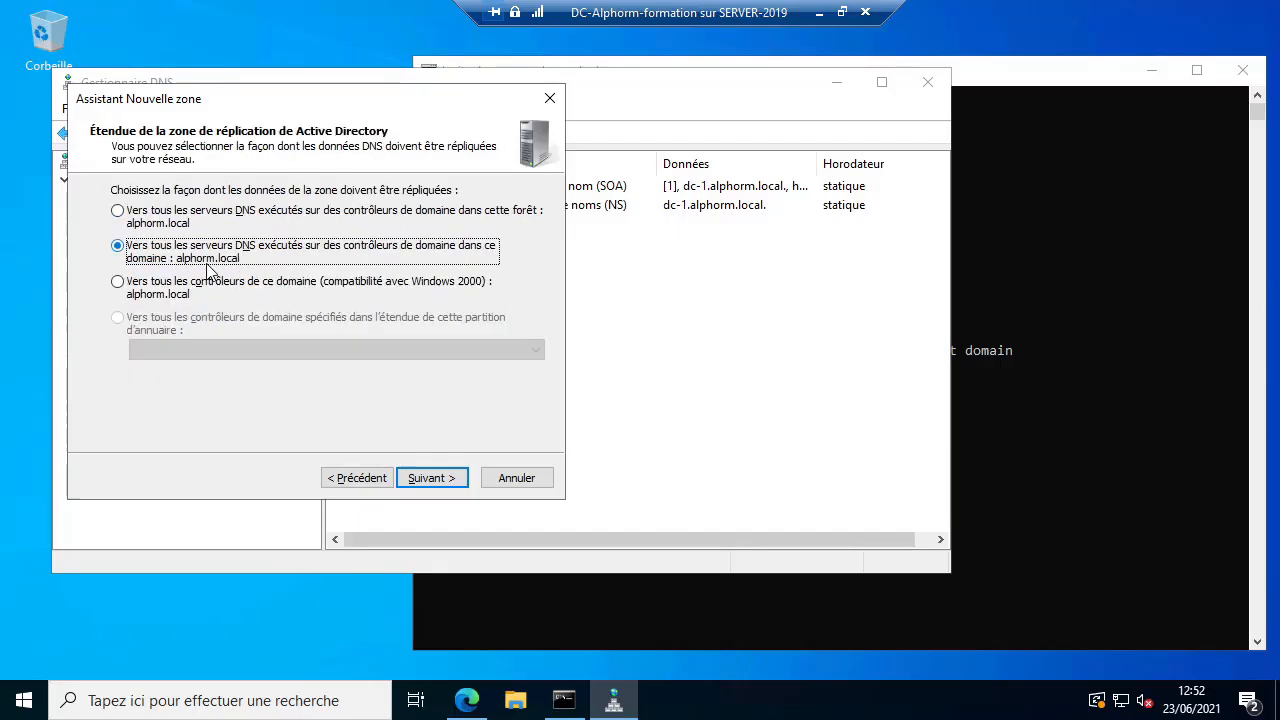
pyautogui.press('Return')
pyautogui.press('Return')
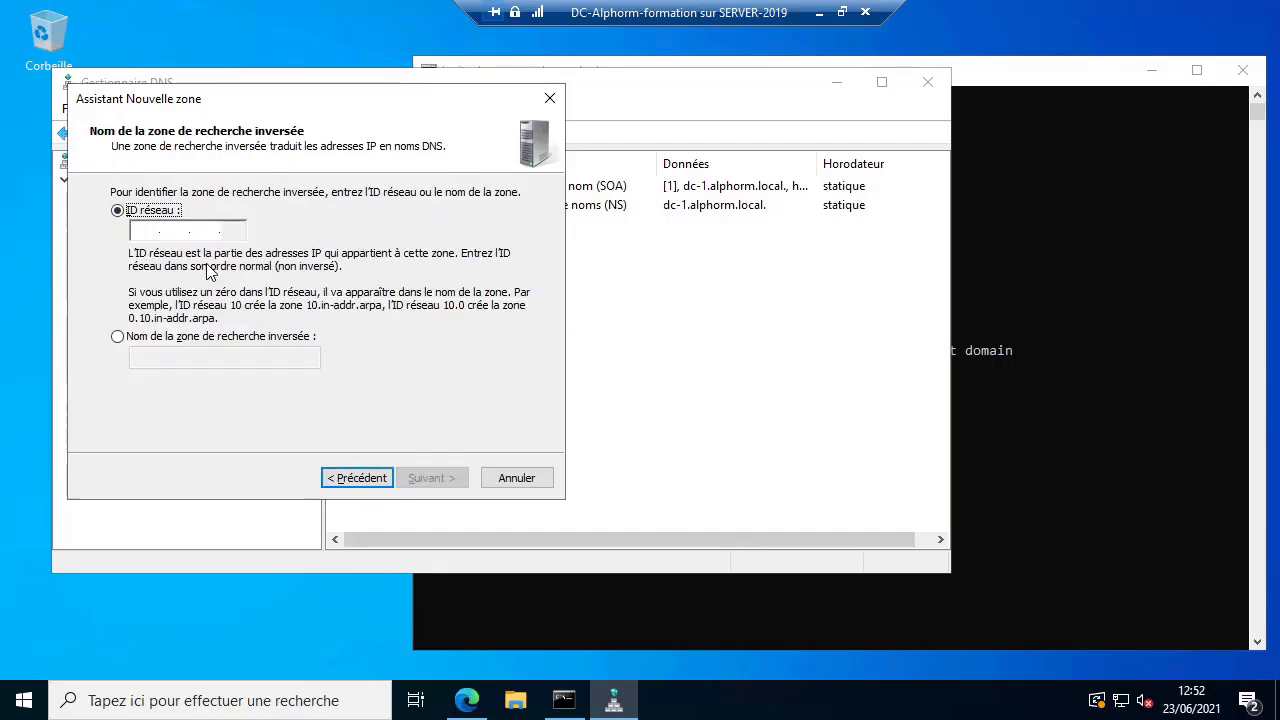
pyautogui.click(158, 229)
pyautogui.write('192.1')
pyautogui.write('68.20.')
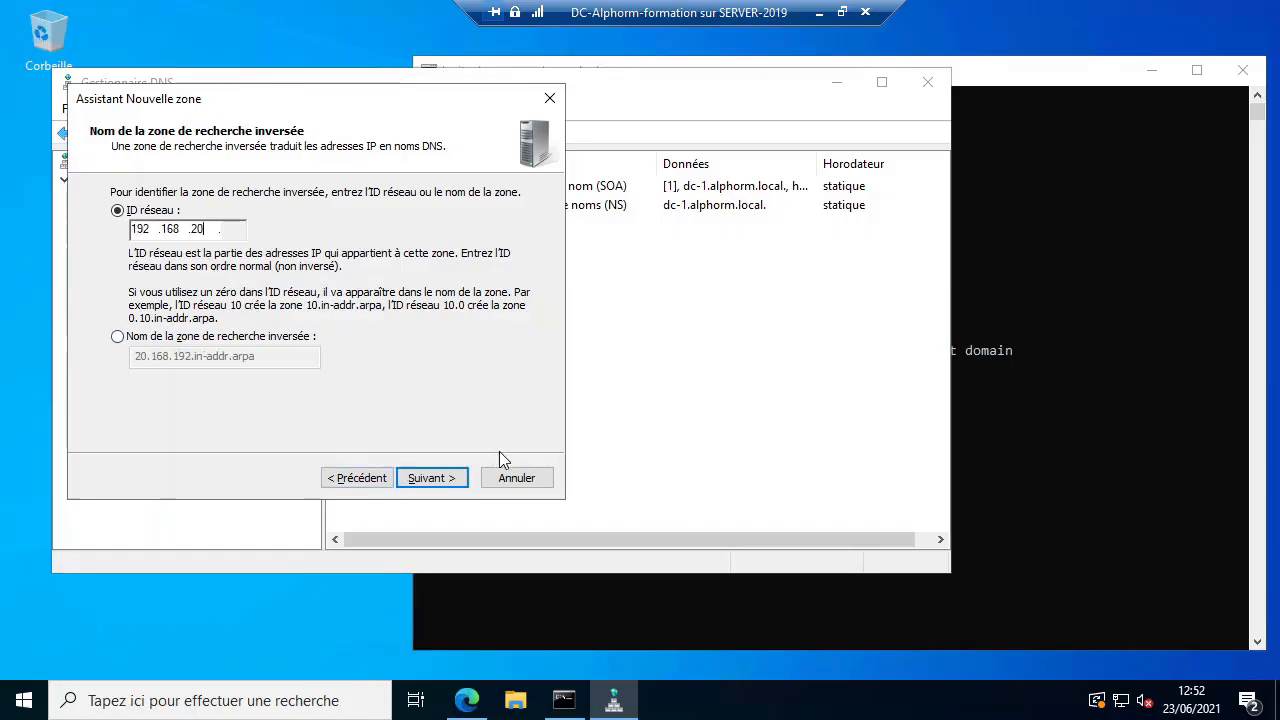
pyautogui.click(514, 482)
# Step: Examine the records in the 10.168.192.in-addr.arpa zone alongside the earlier nslookup queries
pyautogui.click(153, 266)
pyautogui.click(156, 256)
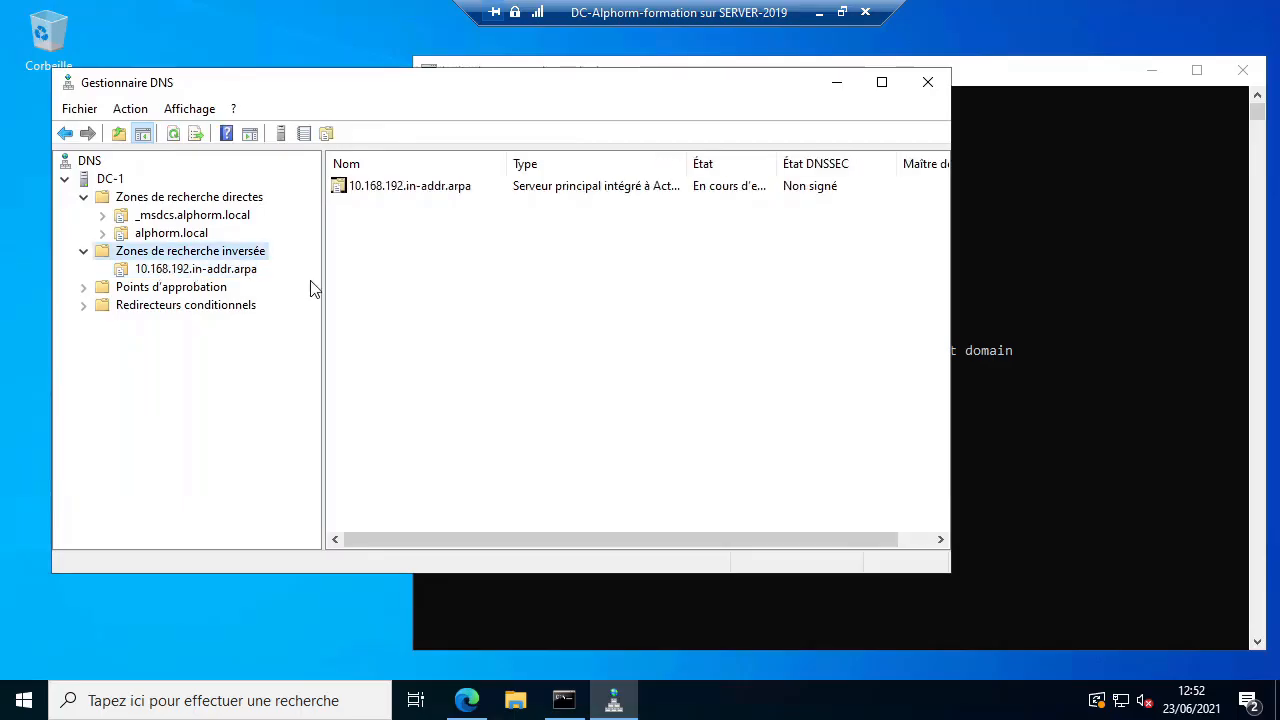
pyautogui.moveTo(323, 280); pyautogui.dragTo(310, 280)
pyautogui.click(245, 272)
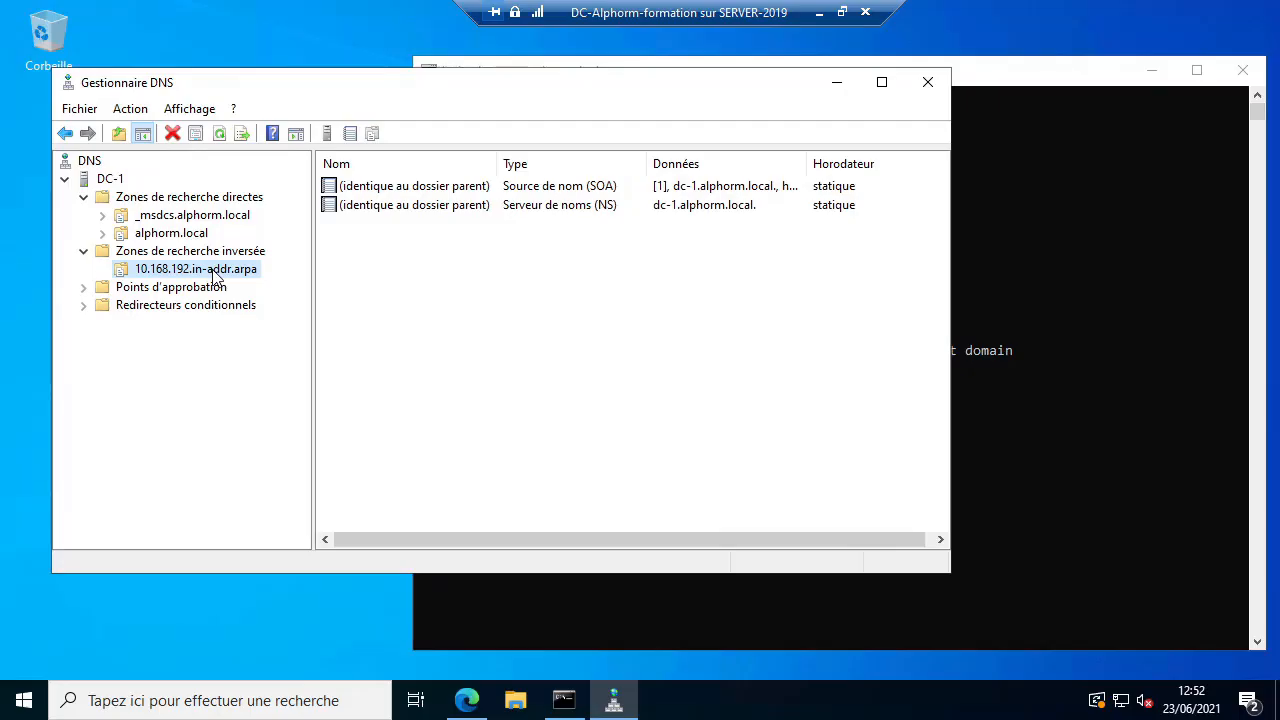
pyautogui.click(975, 425)
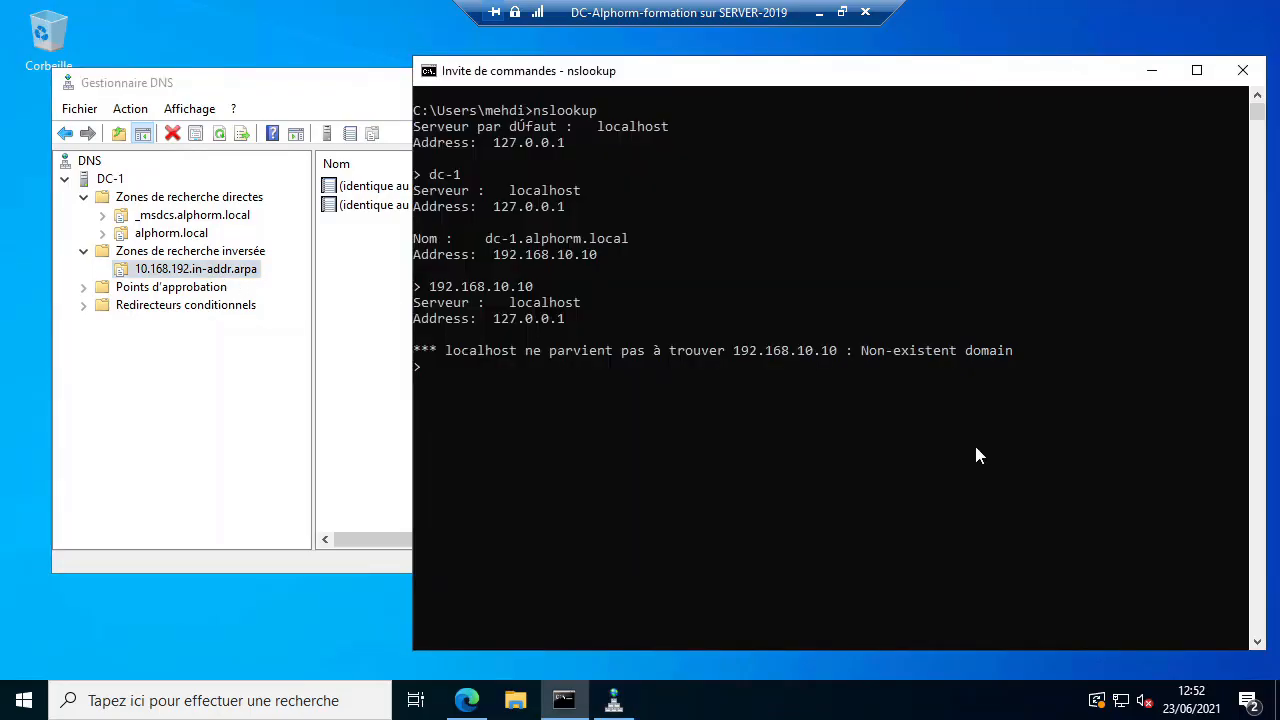
pyautogui.click(372, 312)
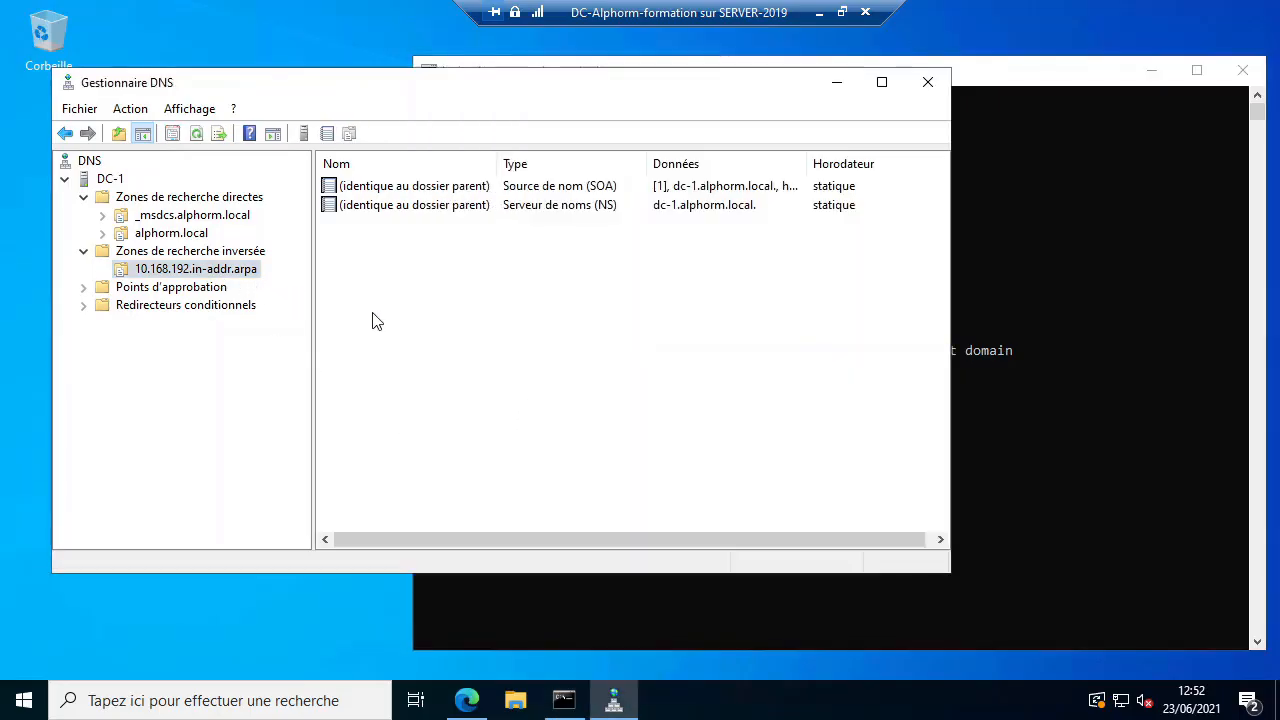
# Step: Enable the associated pointer (PTR) record update for the dc-1 host in alphorm.local, and refresh the 10.168.192.in-addr.arpa zone
pyautogui.click(188, 233)
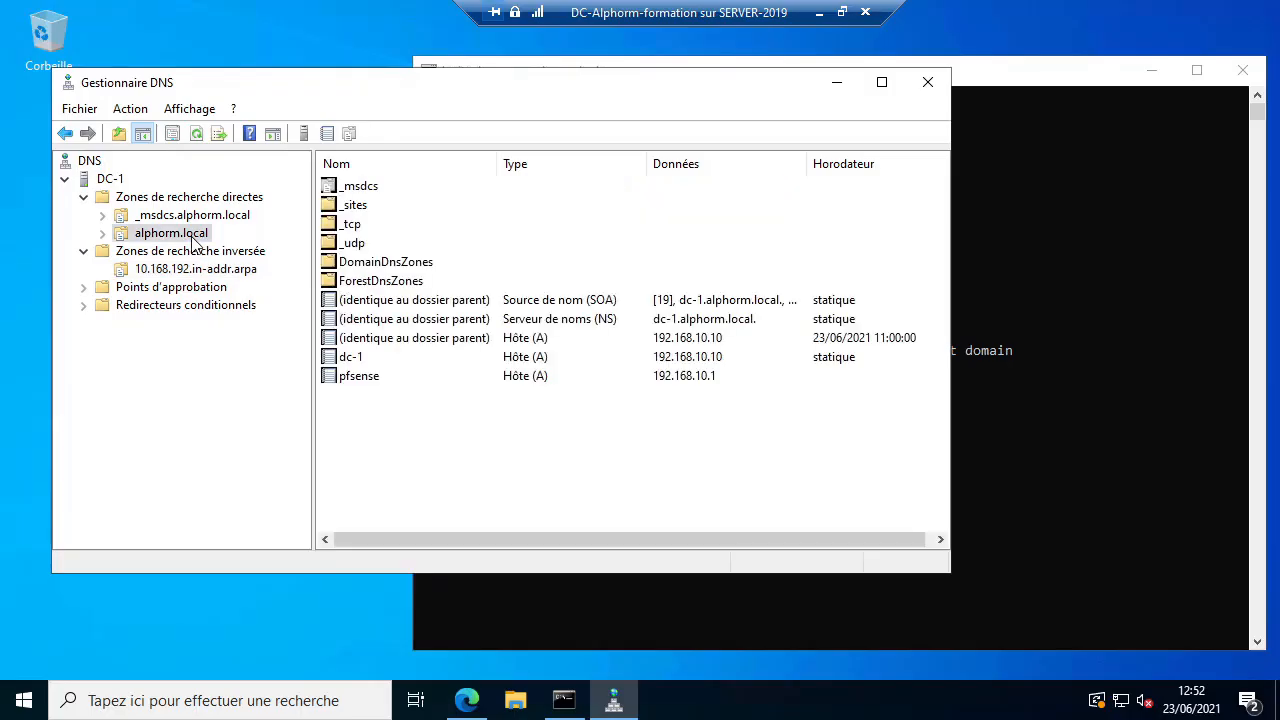
pyautogui.doubleClick(350, 358)
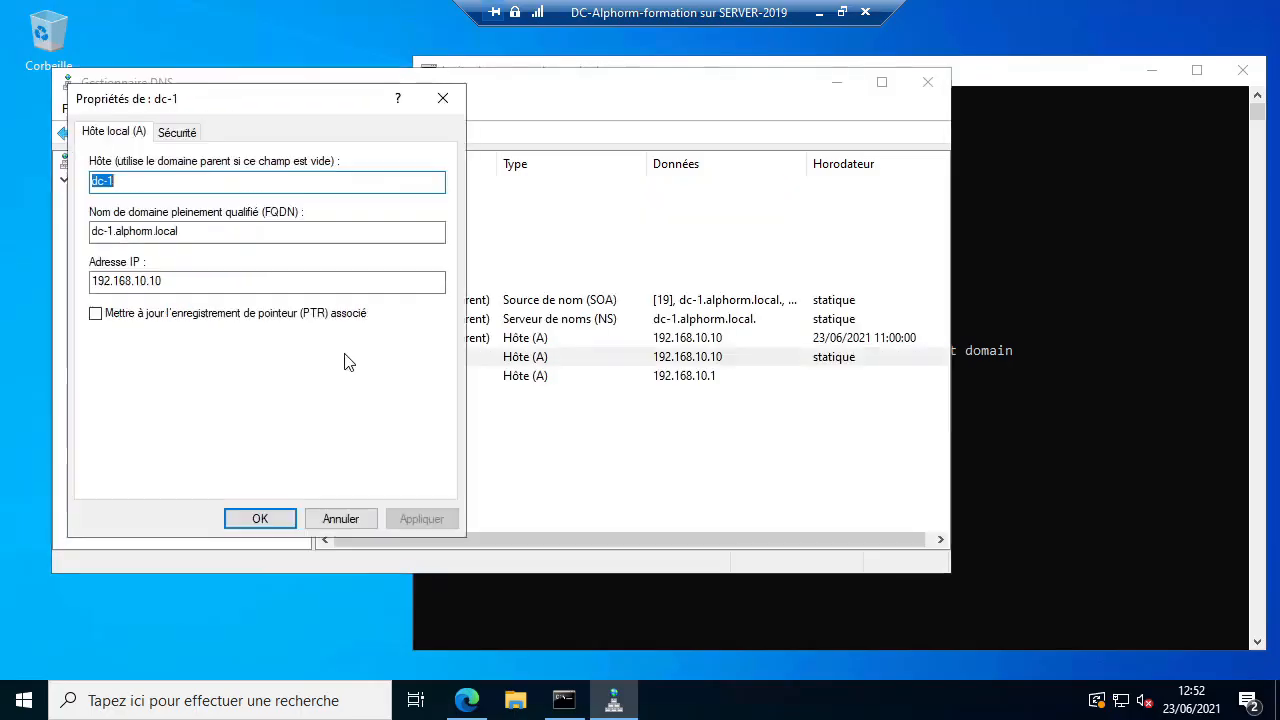
pyautogui.click(293, 318)
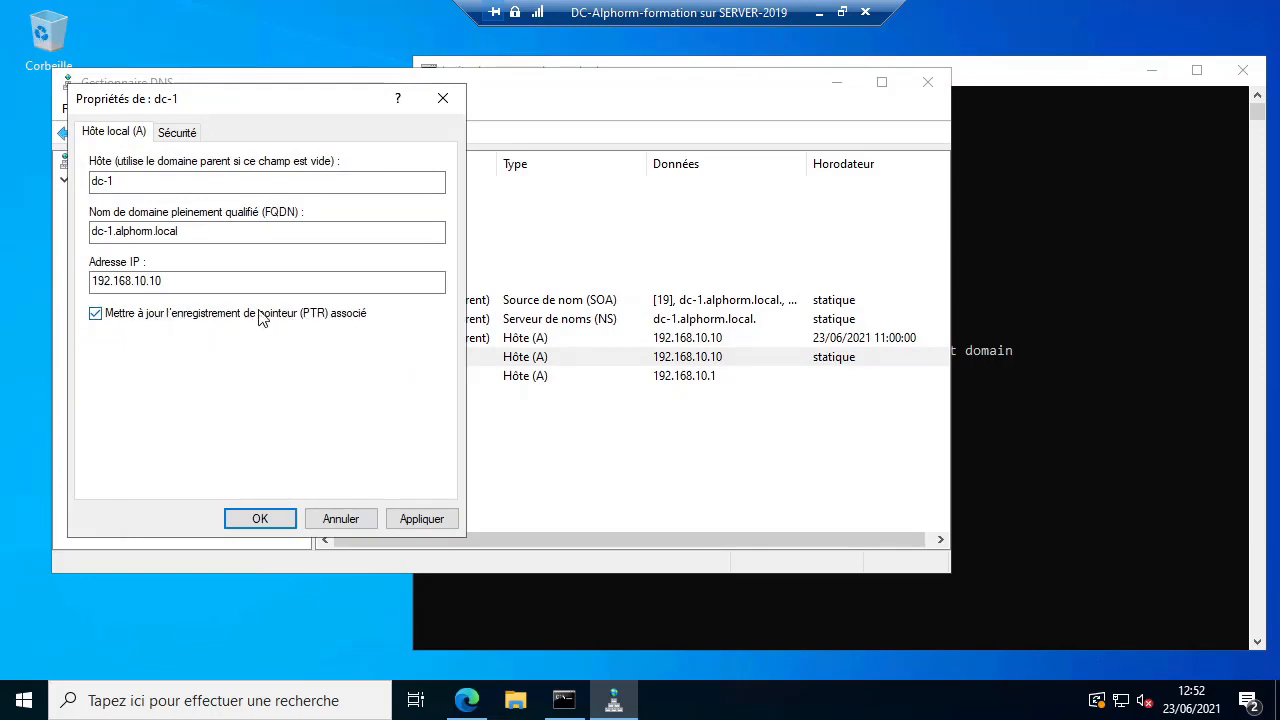
pyautogui.click(420, 519)
pyautogui.click(264, 522)
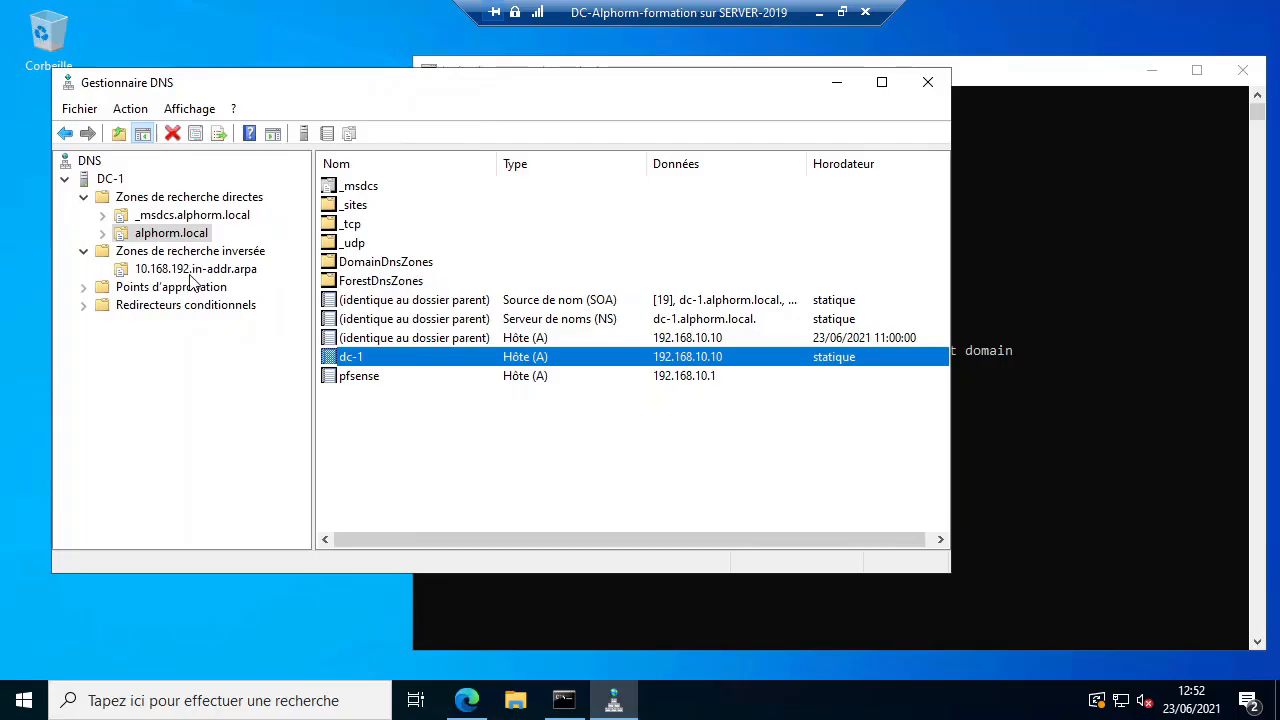
pyautogui.click(195, 270)
pyautogui.click(198, 134)
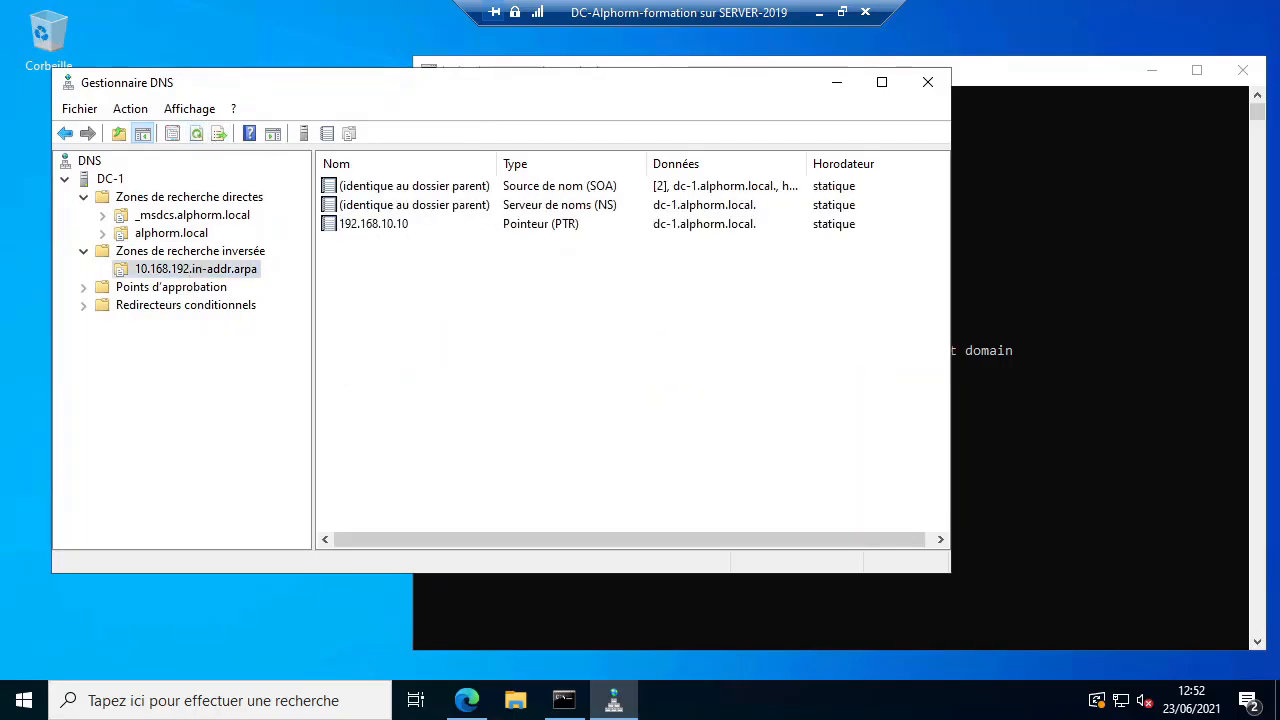
# Step: Open the Centre Réseau et partage from the network and Internet settings, and close the Paramètres window
pyautogui.rightClick(1115, 698)
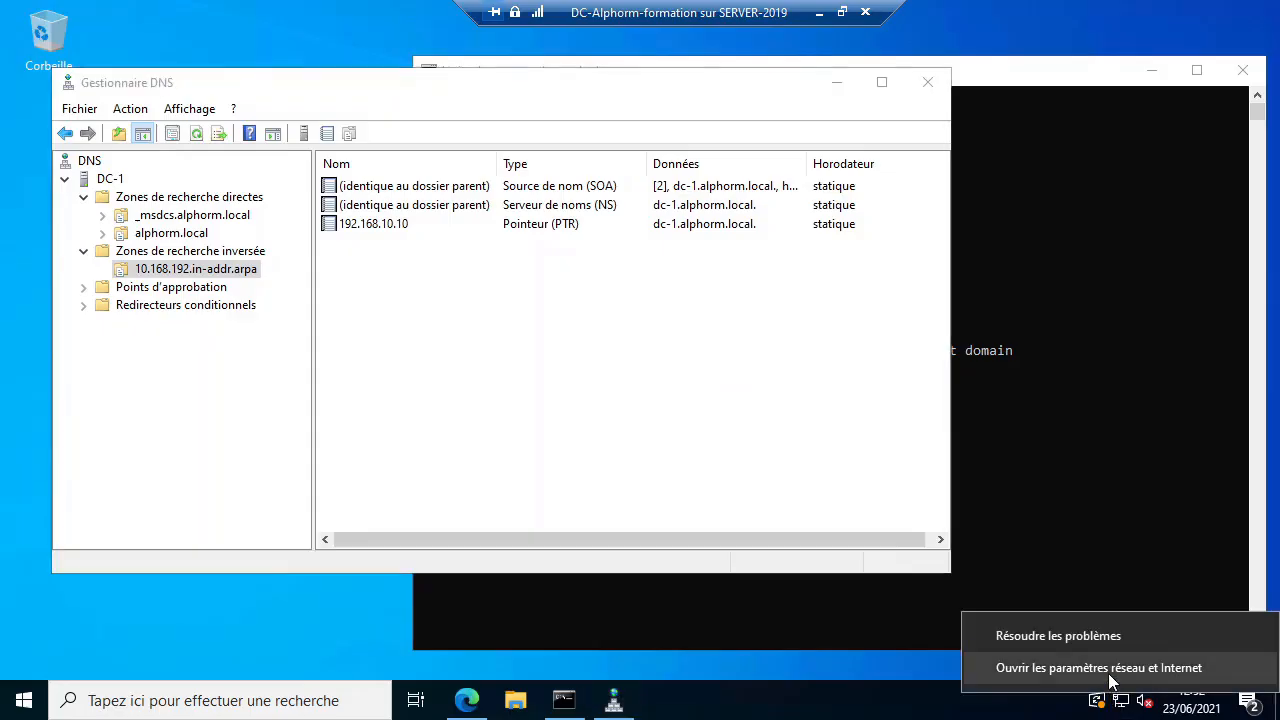
pyautogui.click(1108, 670)
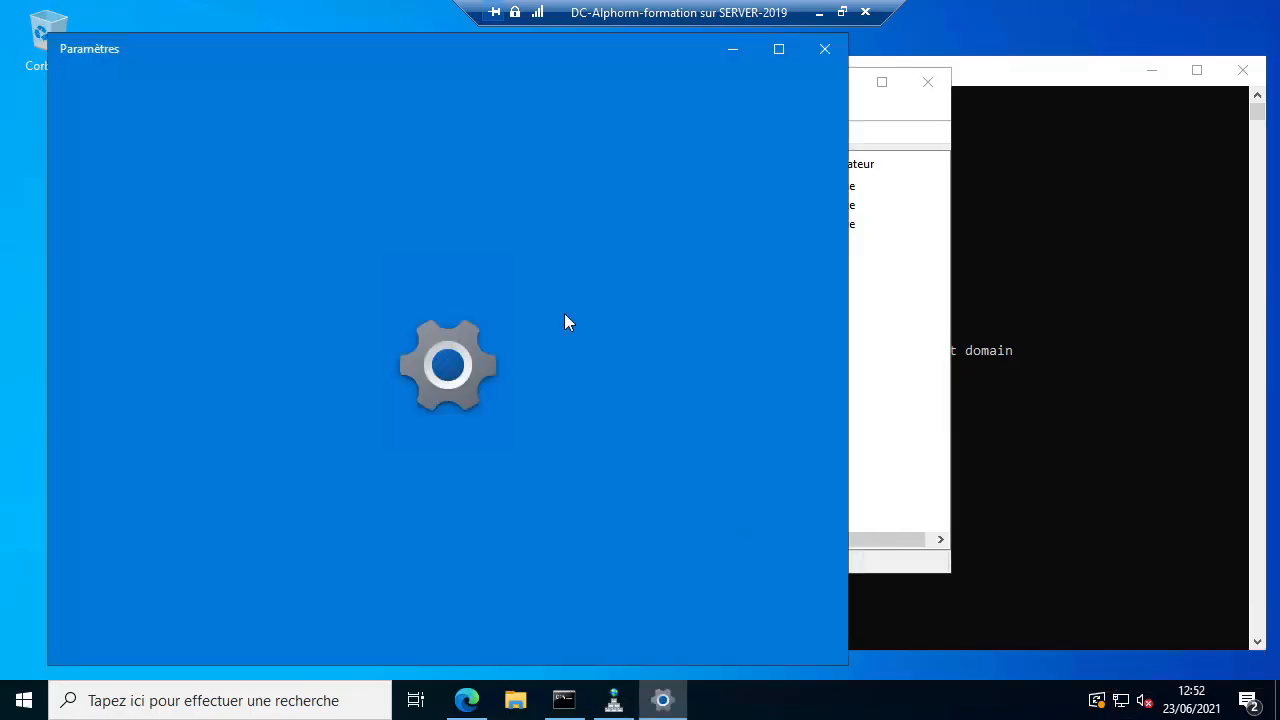
pyautogui.scroll(-3, 440, 400)
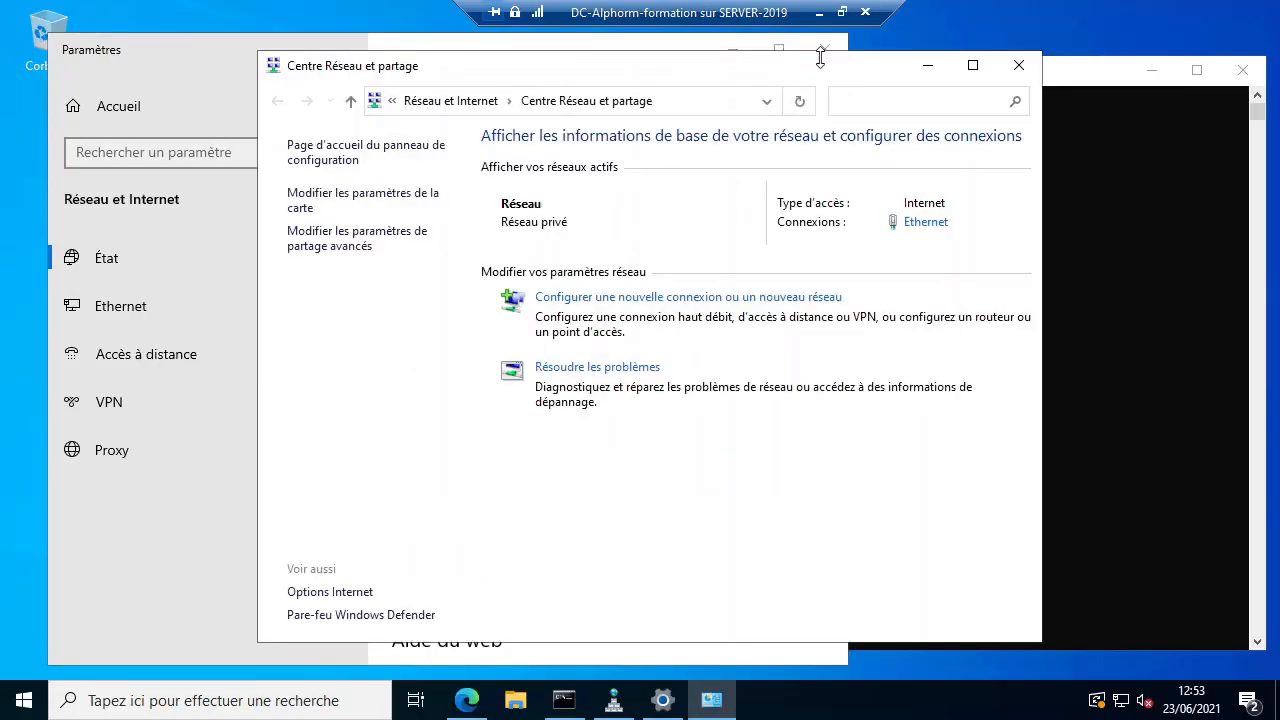
pyautogui.click(828, 46)
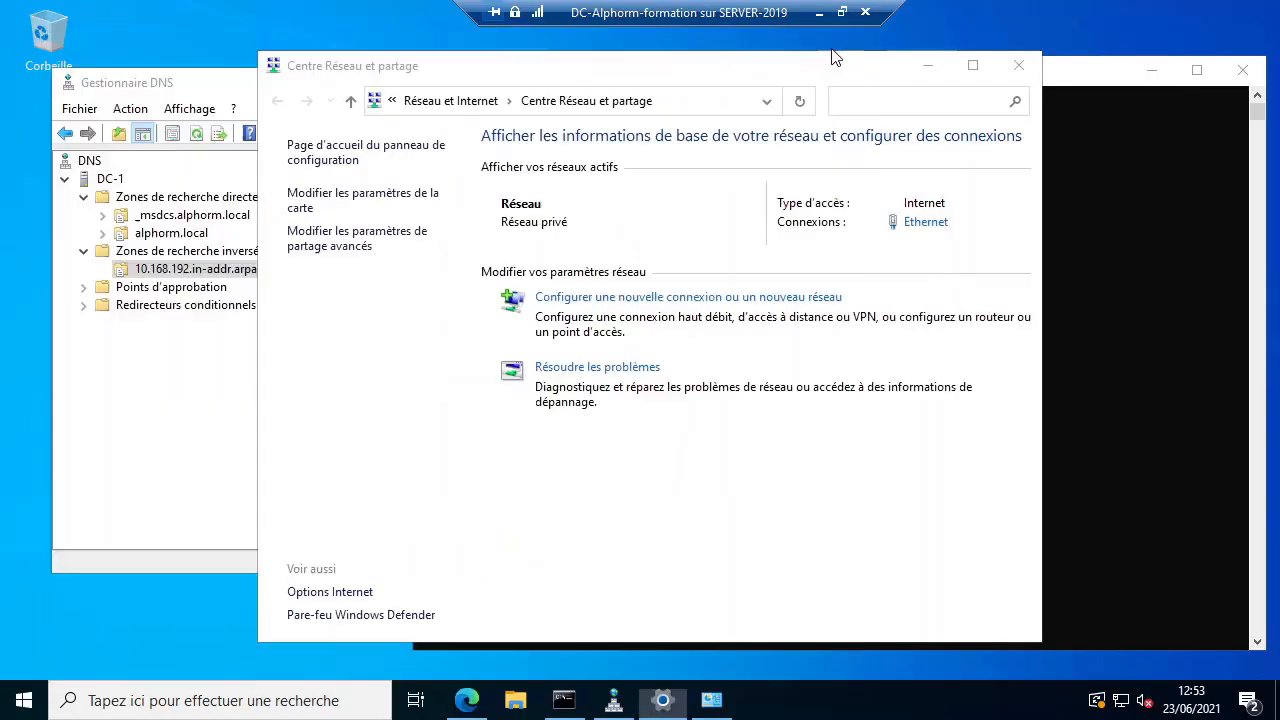
# Step: Disable and re-enable the Ethernet network adapter
pyautogui.click(414, 205)
pyautogui.rightClick(377, 222)
pyautogui.click(390, 229)
pyautogui.rightClick(390, 229)
pyautogui.click(442, 242)
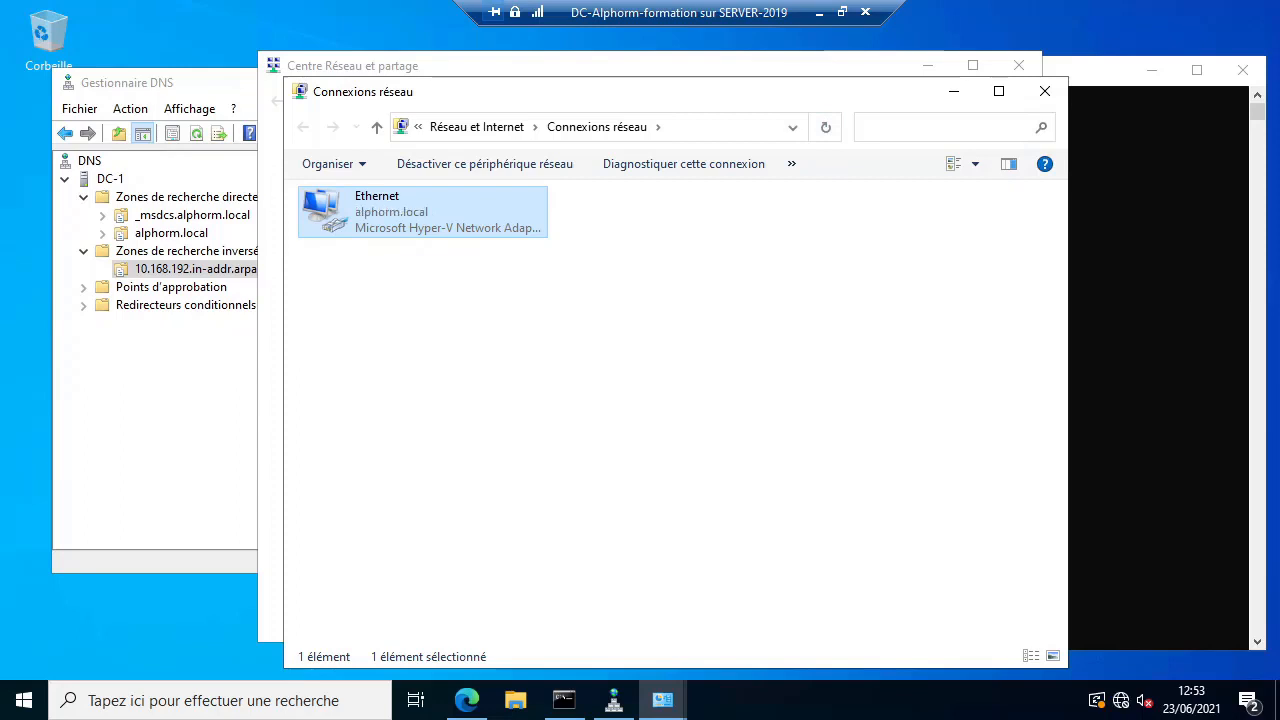
# Step: Close the Connexions réseau and Centre Réseau et partage windows and return to the nslookup console
pyautogui.moveTo(565, 97); pyautogui.dragTo(567, 21)
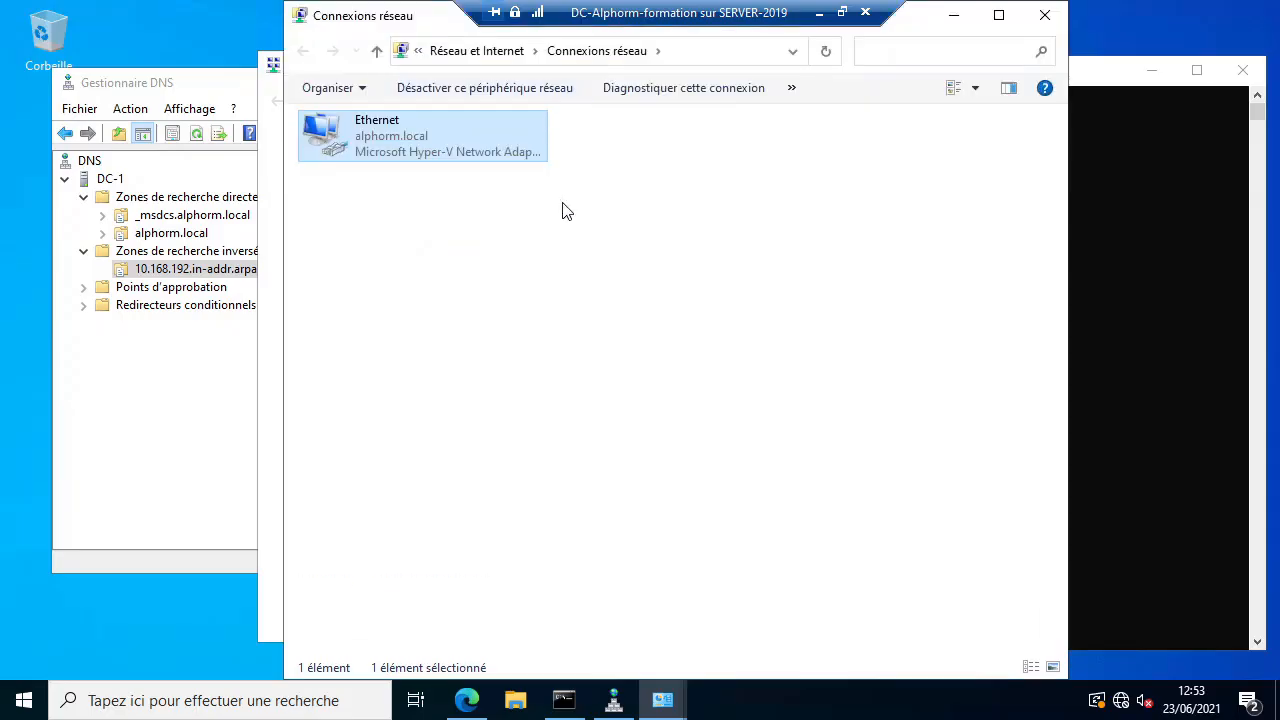
pyautogui.moveTo(945, 8); pyautogui.dragTo(911, 274)
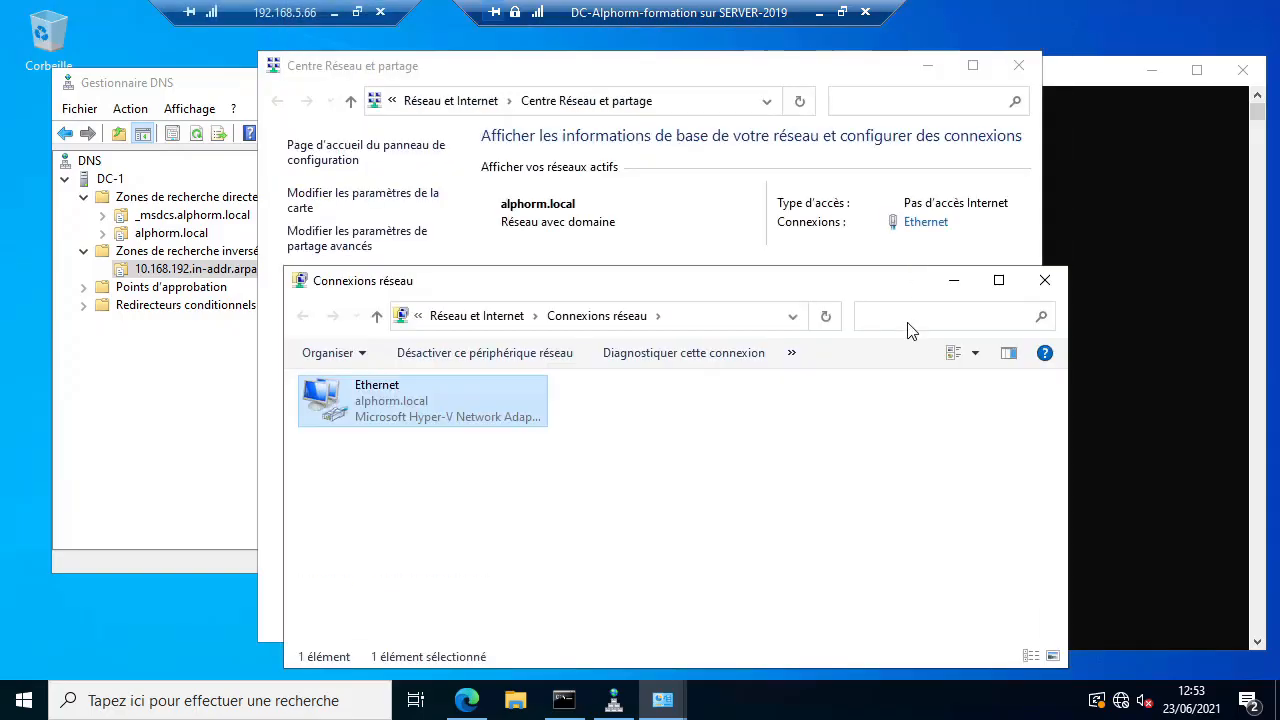
pyautogui.click(1041, 285)
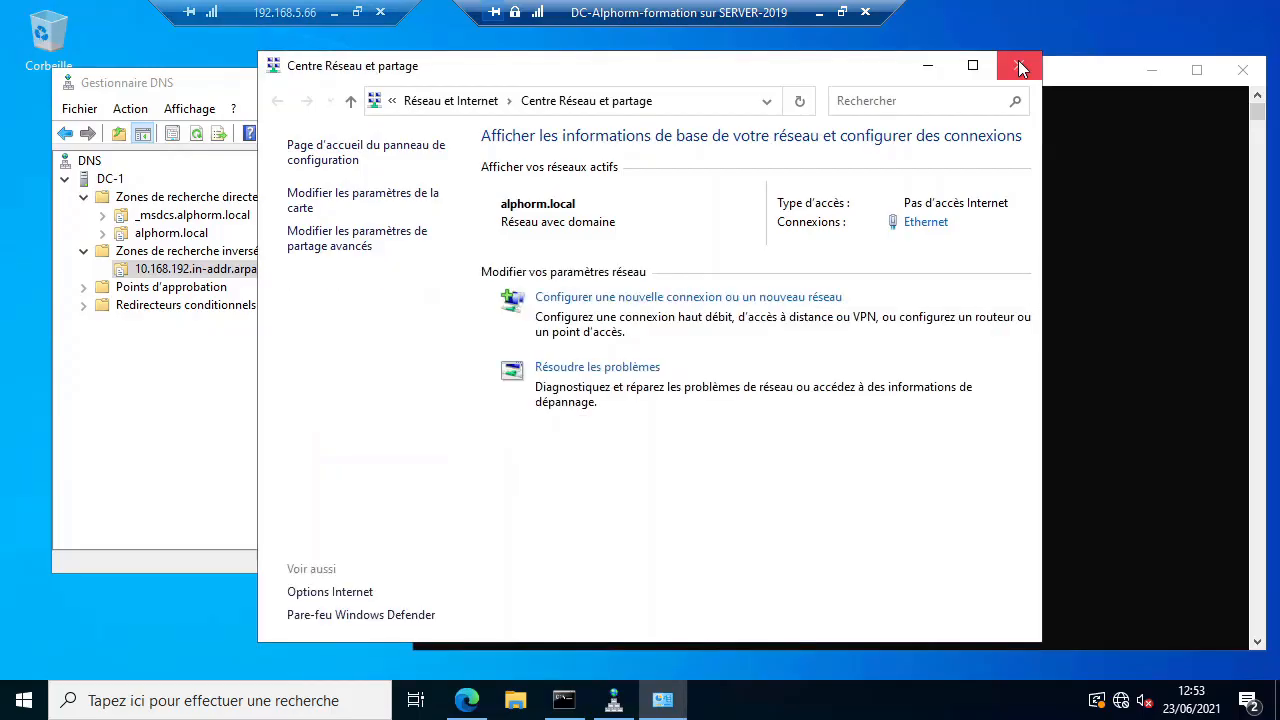
pyautogui.click(1020, 66)
pyautogui.click(965, 488)
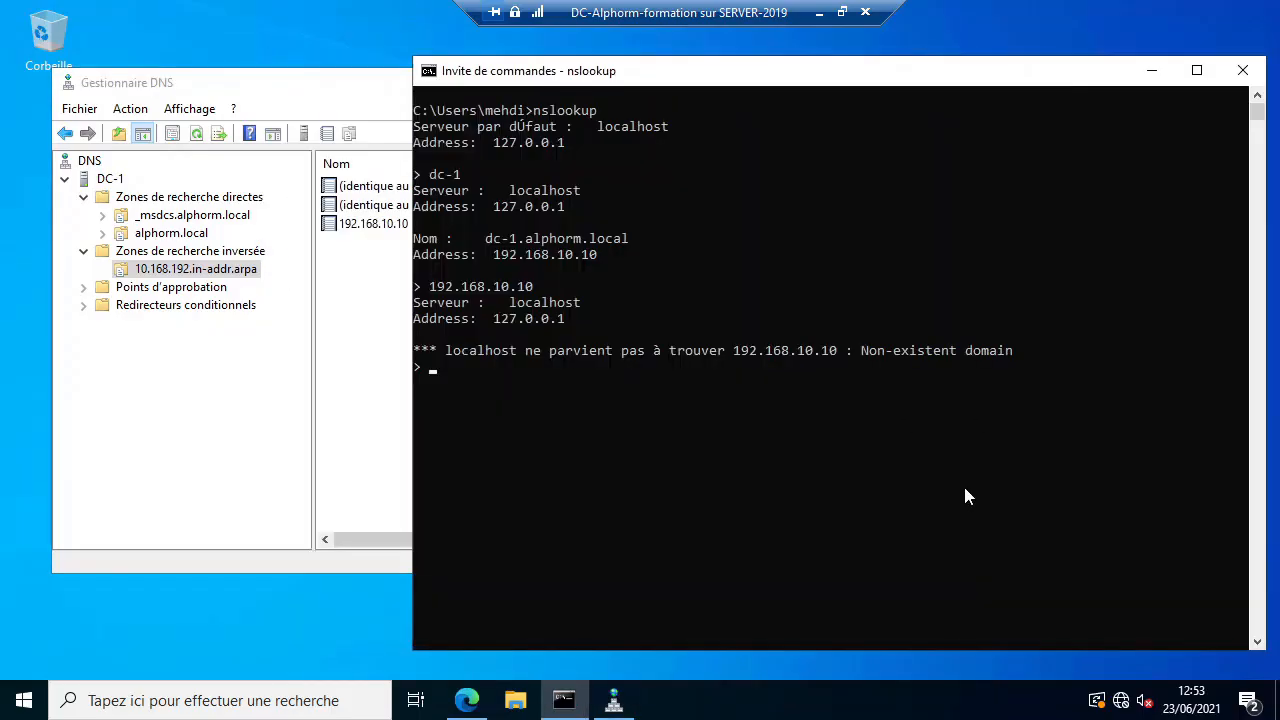
# Step: Repeat the nslookup query for 192.168.10.10, and restart nslookup in a cleared console
pyautogui.press('Up')
pyautogui.press('Return')
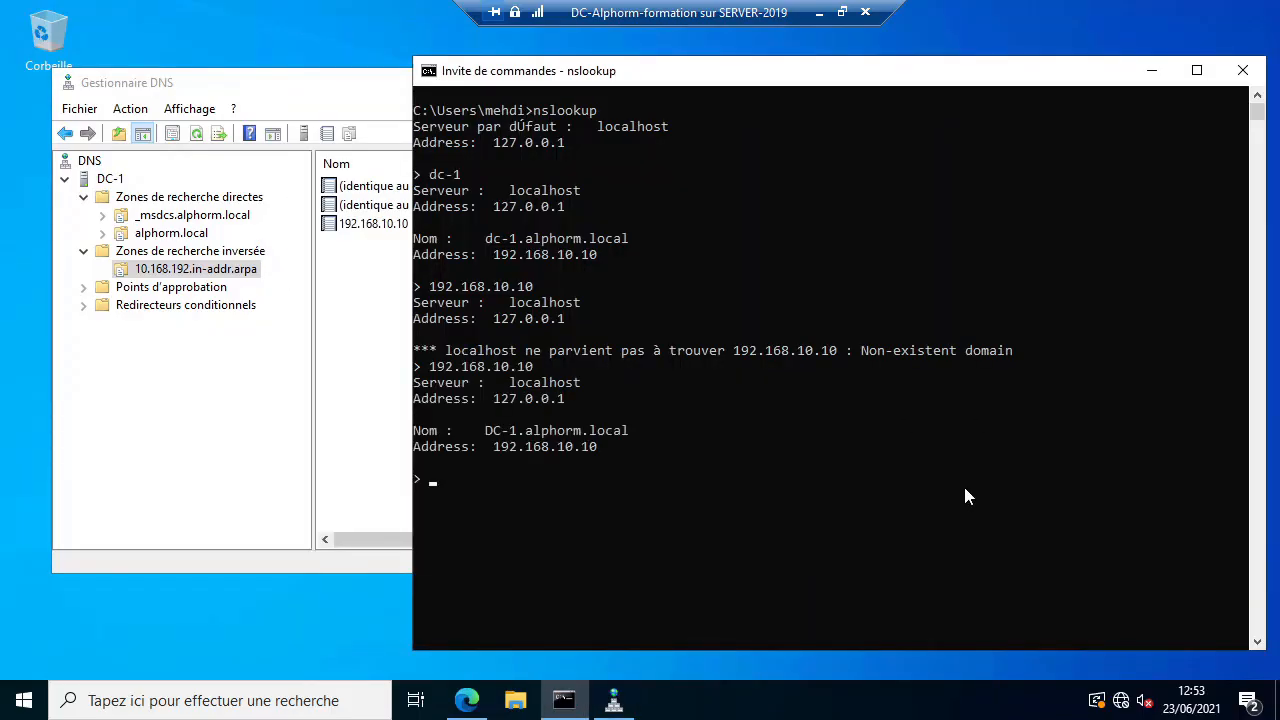
pyautogui.hotkey('ctrl', 'c')
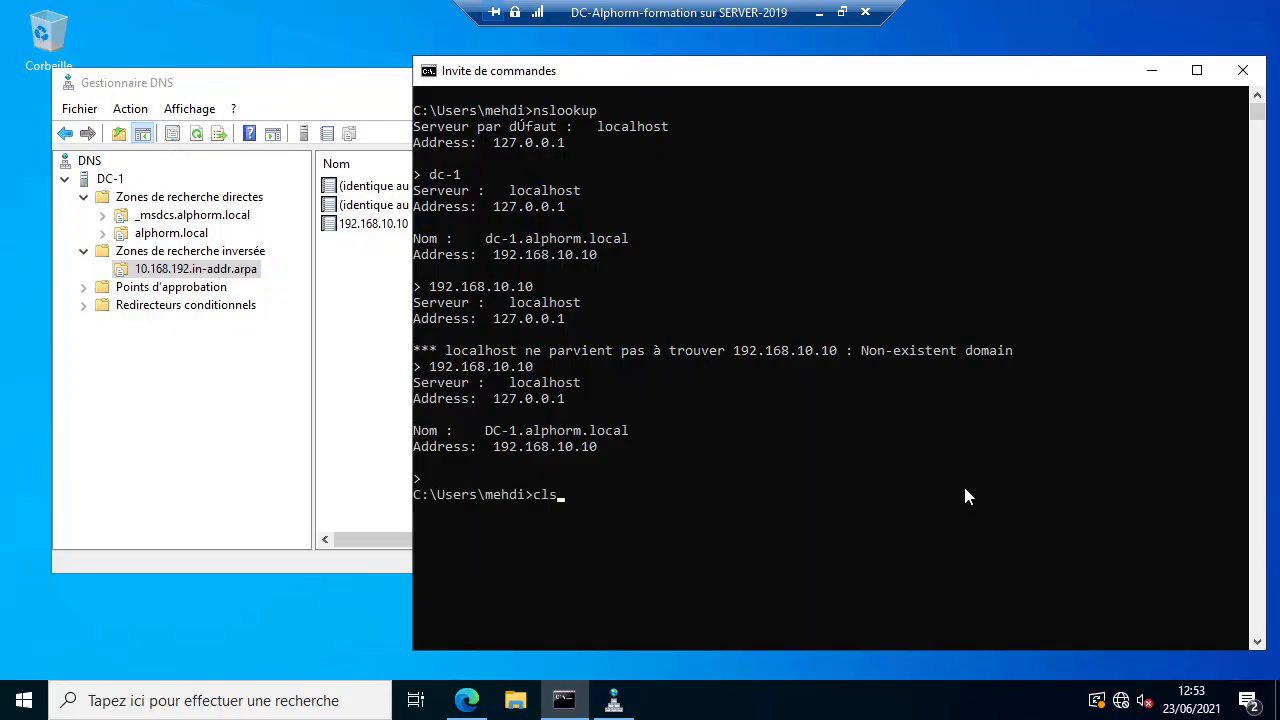
pyautogui.press('Return')
pyautogui.write('nslookup')
pyautogui.press('Return')
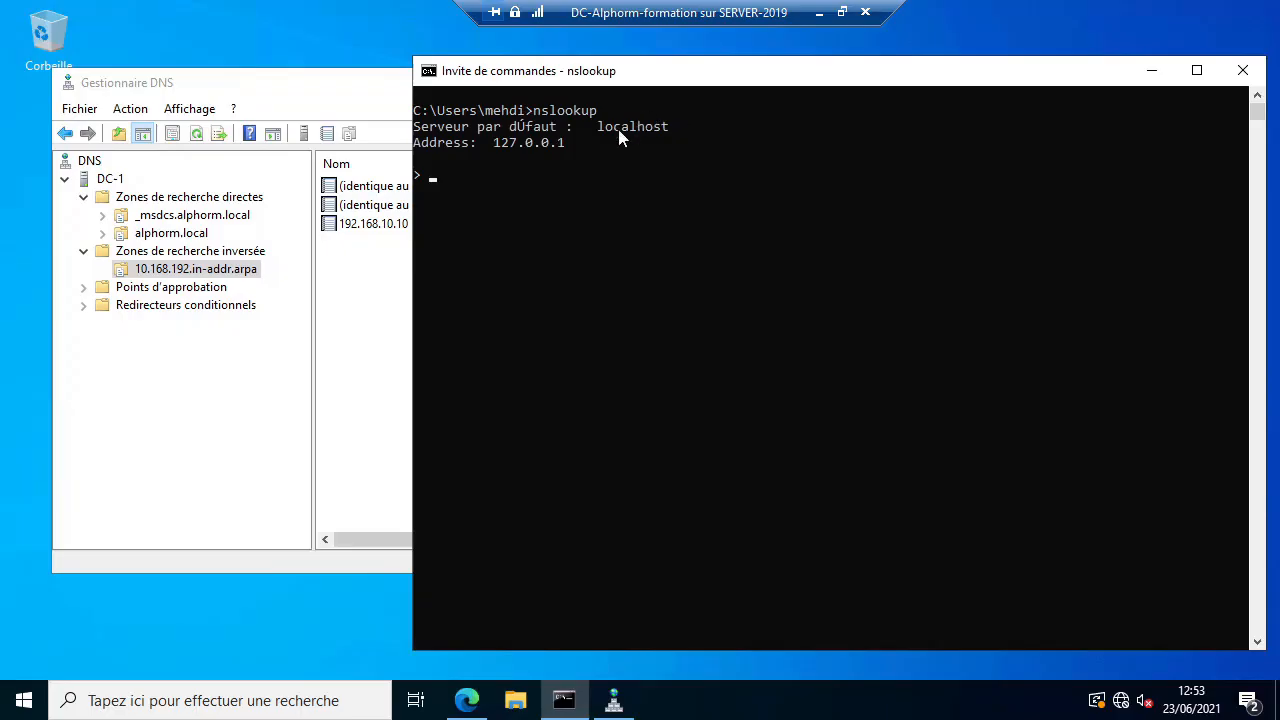
# Step: Check the default server name and address, and query nslookup for dc-1 and 192.168.10.10
pyautogui.moveTo(595, 125); pyautogui.dragTo(647, 133)
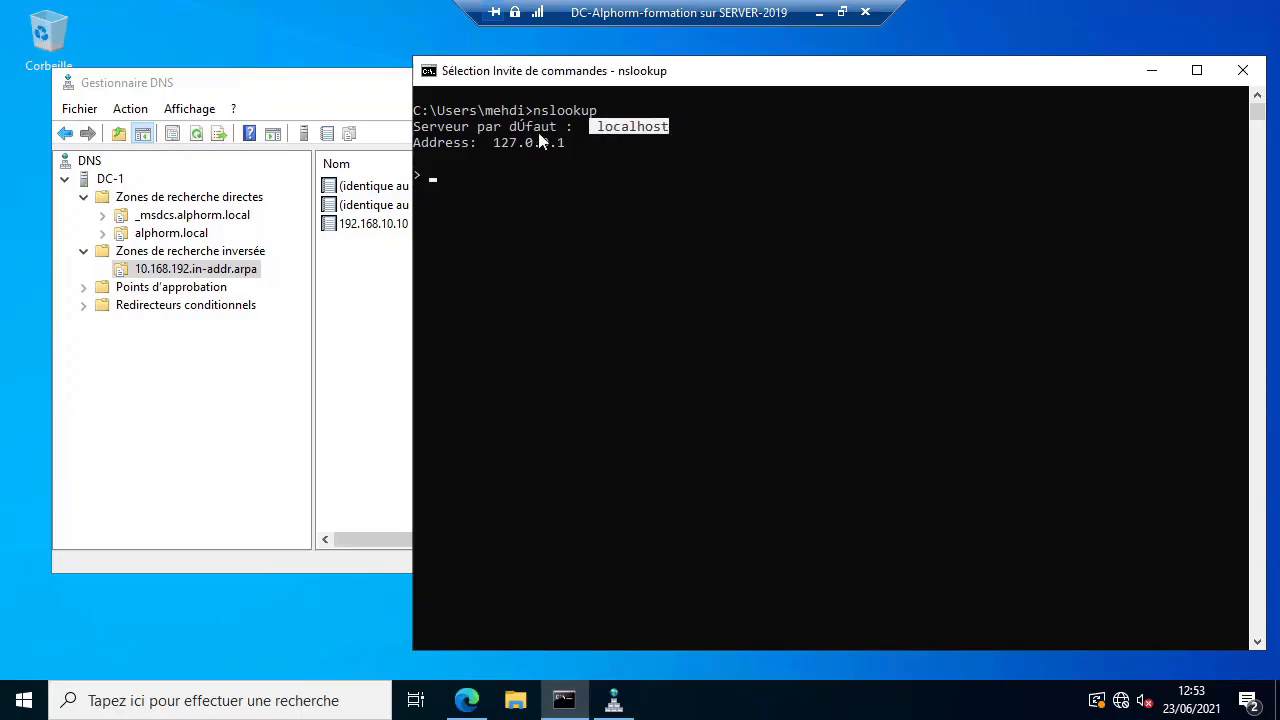
pyautogui.moveTo(568, 146); pyautogui.dragTo(491, 146)
pyautogui.click(499, 177)
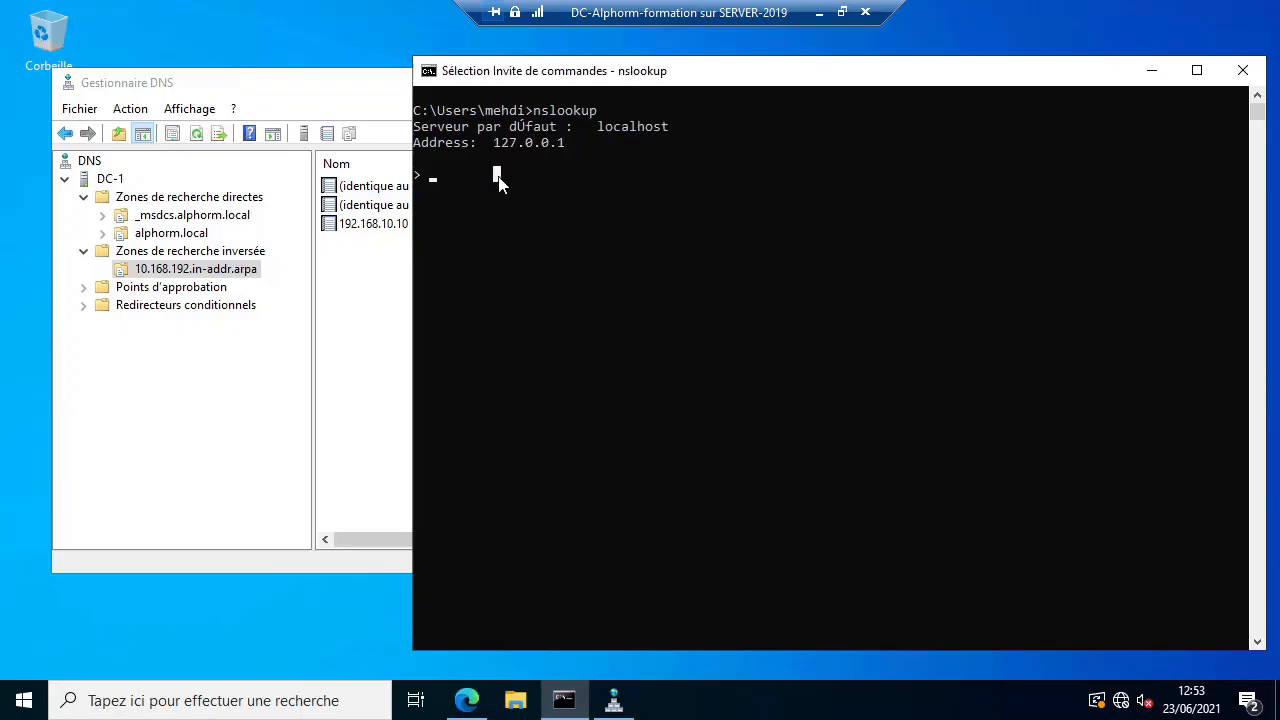
pyautogui.write('dc-1')
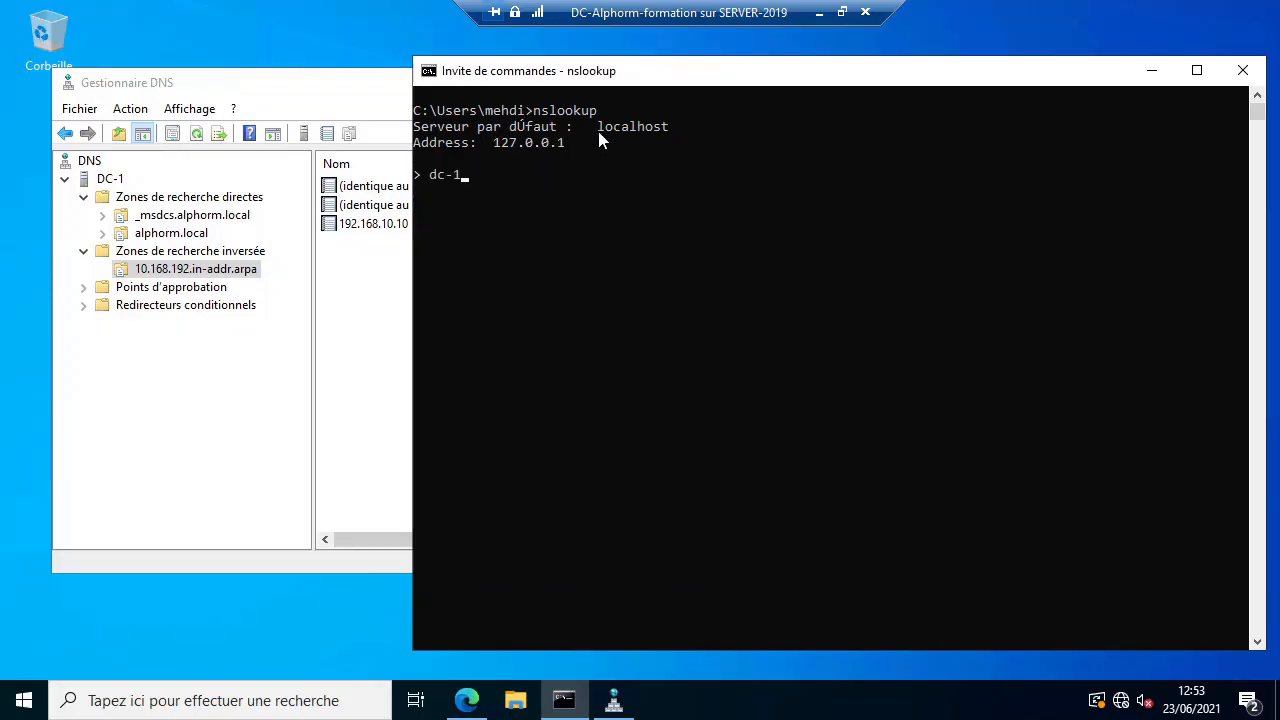
pyautogui.moveTo(597, 130); pyautogui.dragTo(645, 130)
pyautogui.click(591, 160)
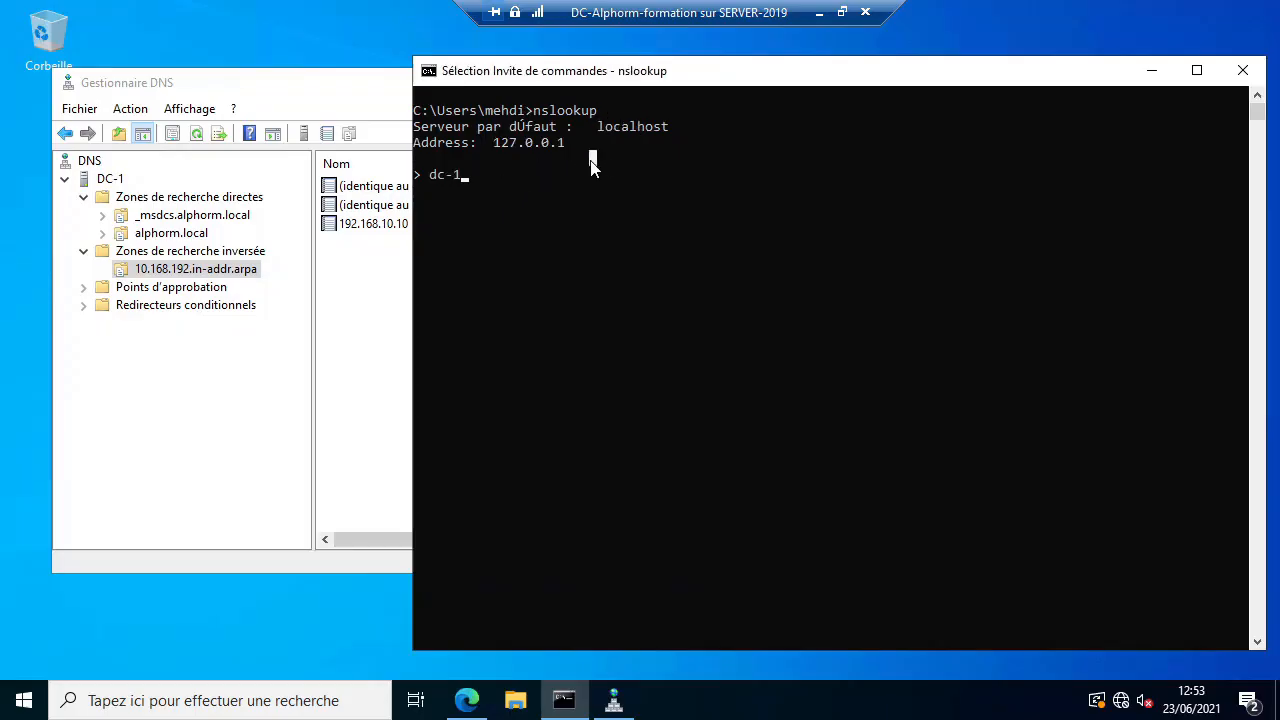
pyautogui.press('Escape')
pyautogui.press('Return')
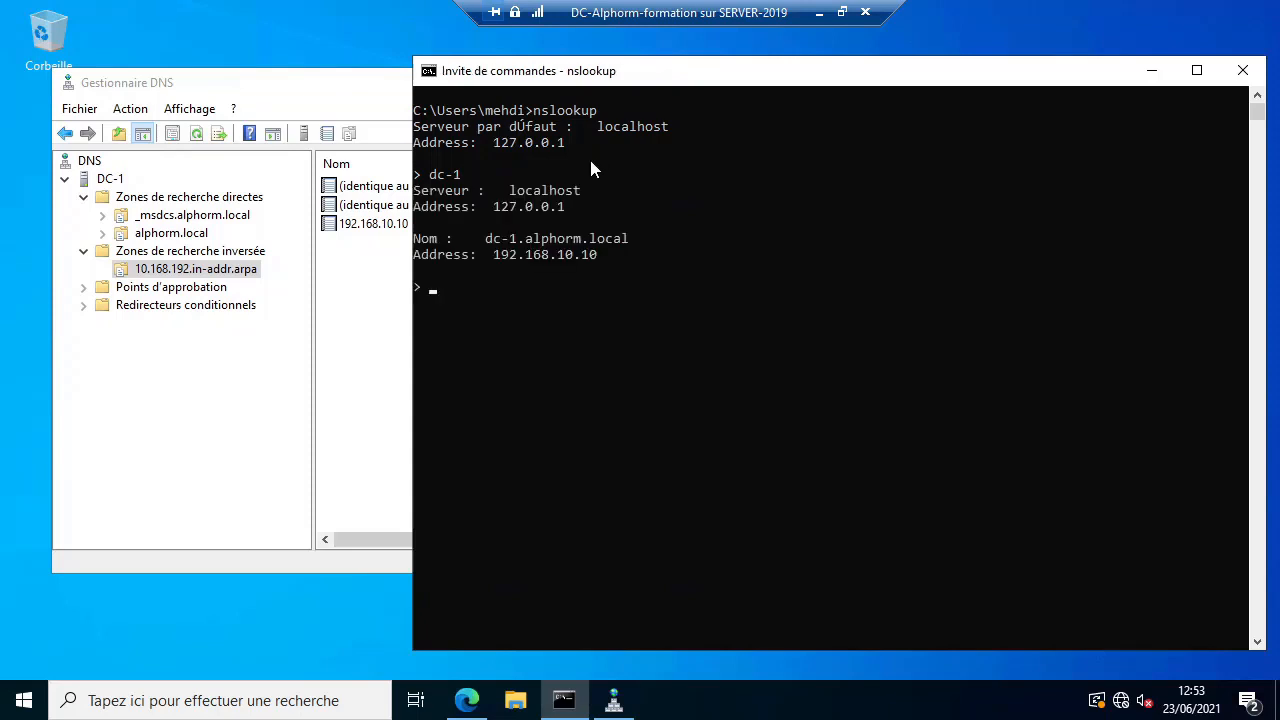
pyautogui.write('192.168.10.10')
pyautogui.press('Return')
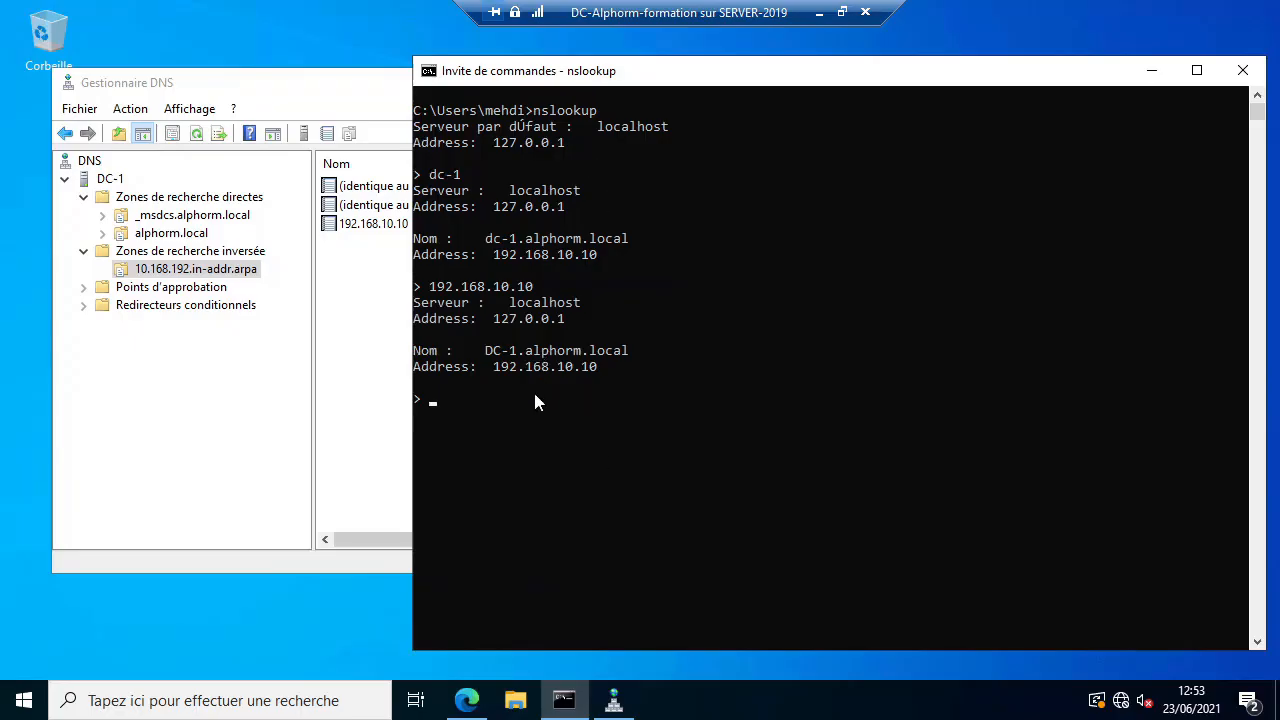
# Step: Query nslookup for the host pfsense and for the address 192.168.10.1
pyautogui.write('pfsense')
pyautogui.press('Return')
pyautogui.write('192.168.10.1')
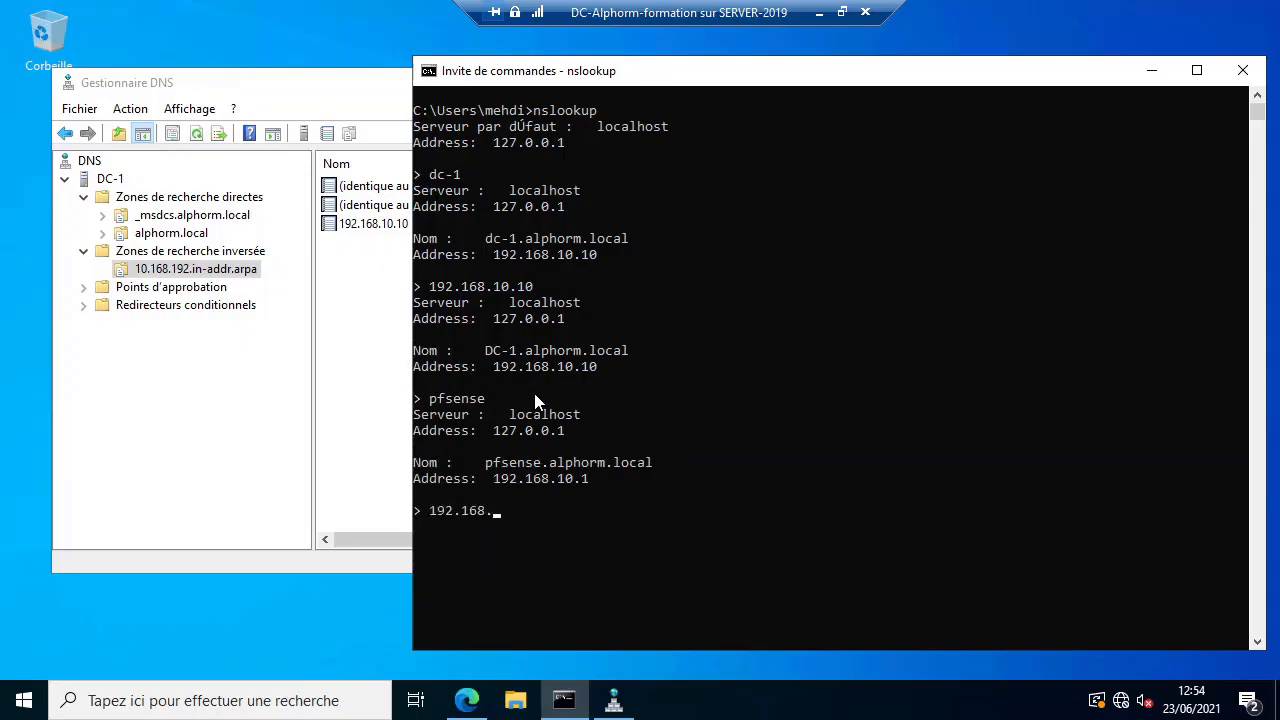
pyautogui.press('Return')
pyautogui.scroll(-2, 540, 375)
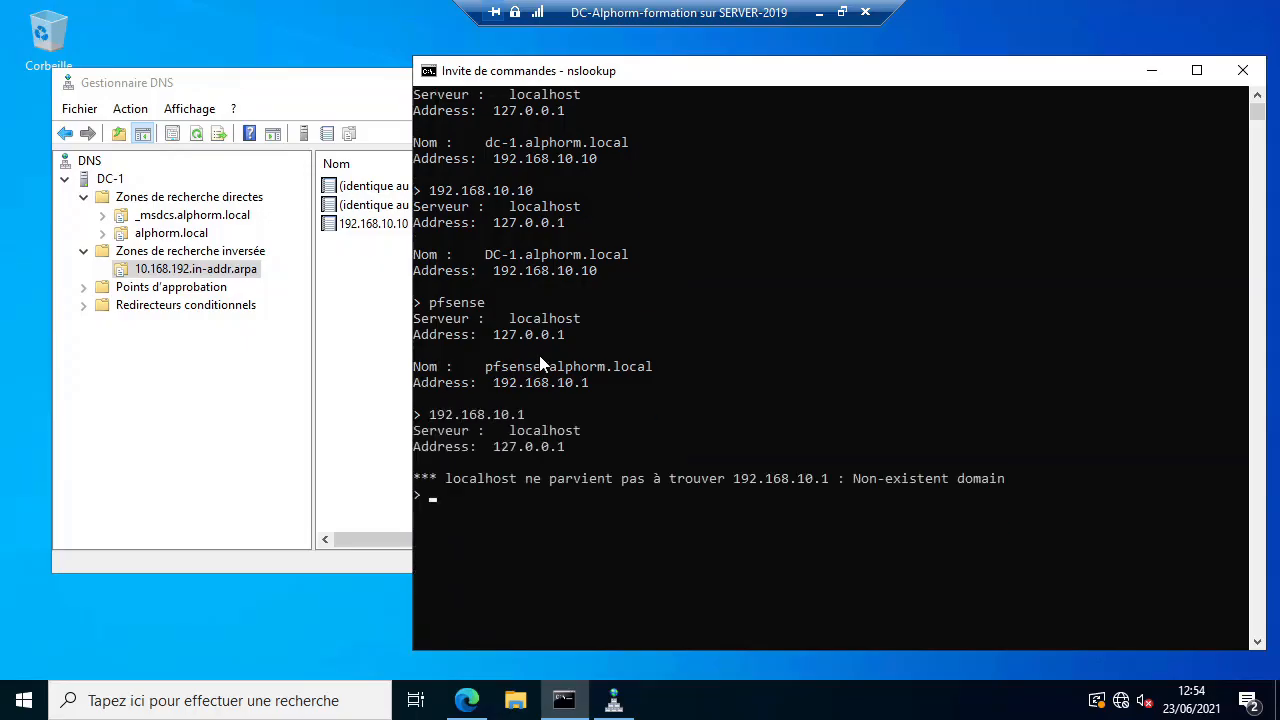
# Step: Check the pointer (PTR) update option in the properties of the pfsense host in alphorm.local, leaving them unchanged
pyautogui.click(203, 237)
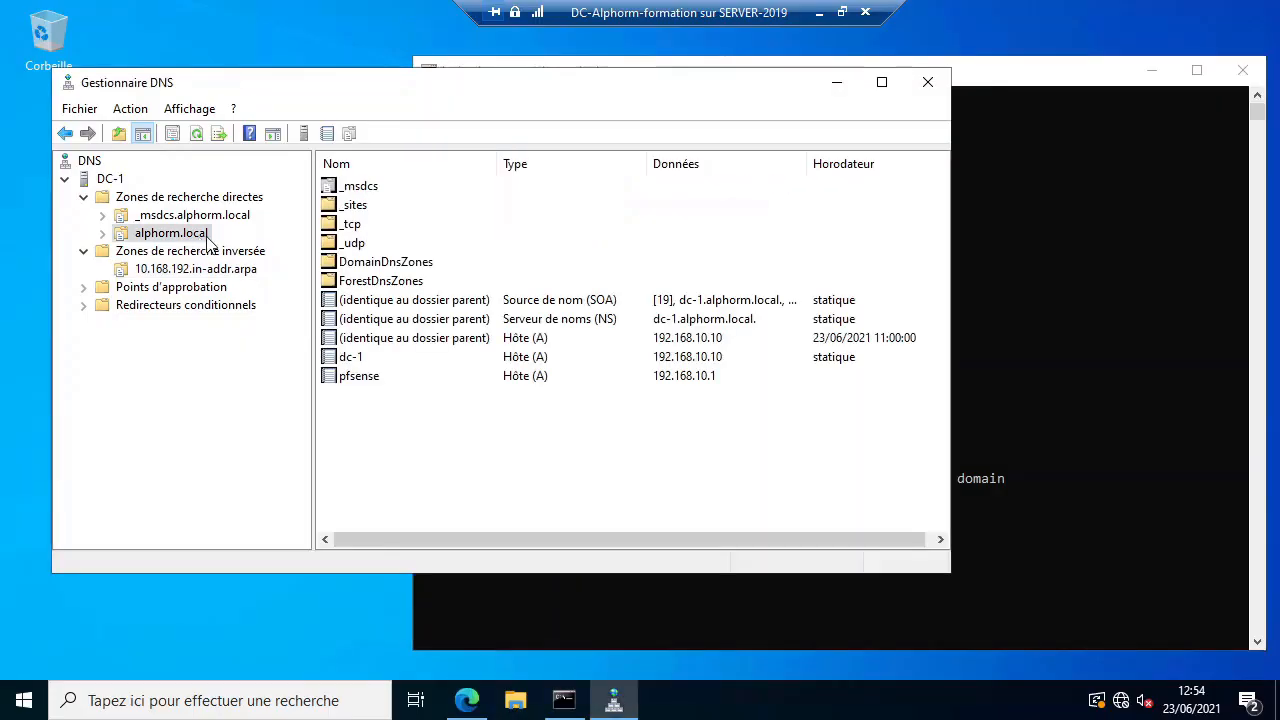
pyautogui.click(358, 377)
pyautogui.doubleClick(358, 377)
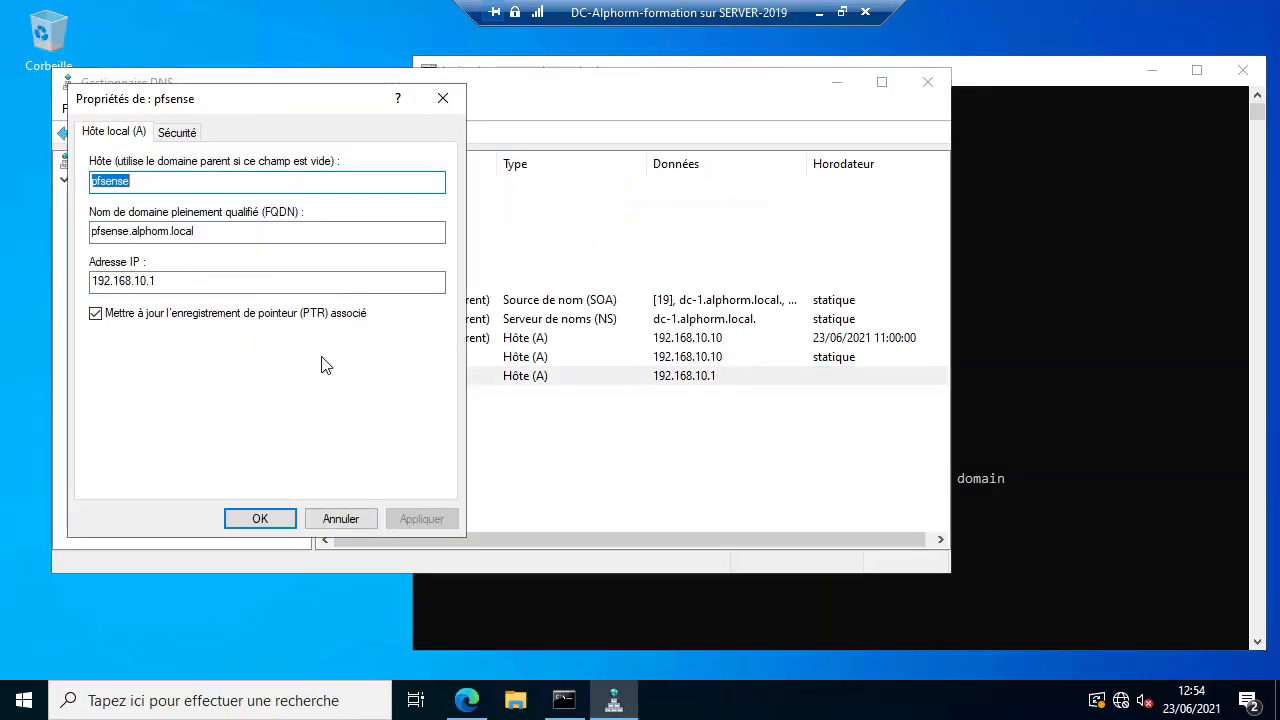
pyautogui.click(342, 518)
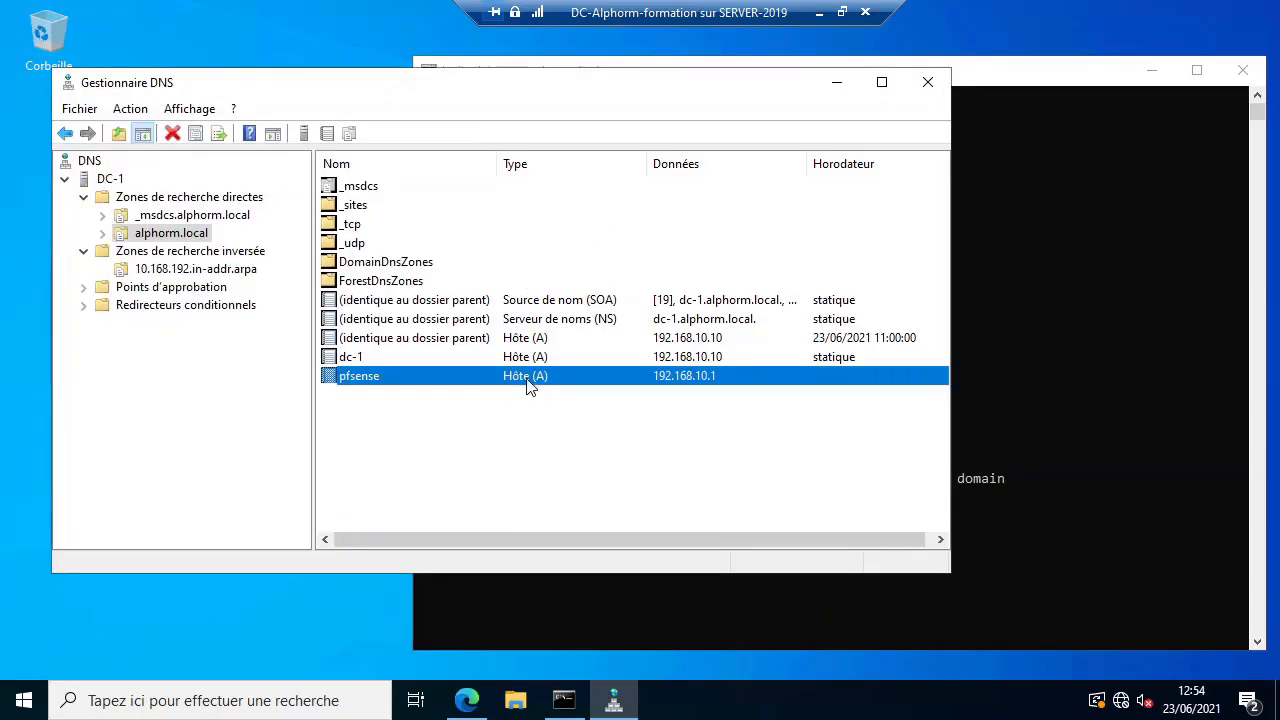
# Step: Inspect the pfsense record's Durée de vie with Affichage détaillé enabled, and switch that view back off
pyautogui.moveTo(424, 84); pyautogui.dragTo(417, 72)
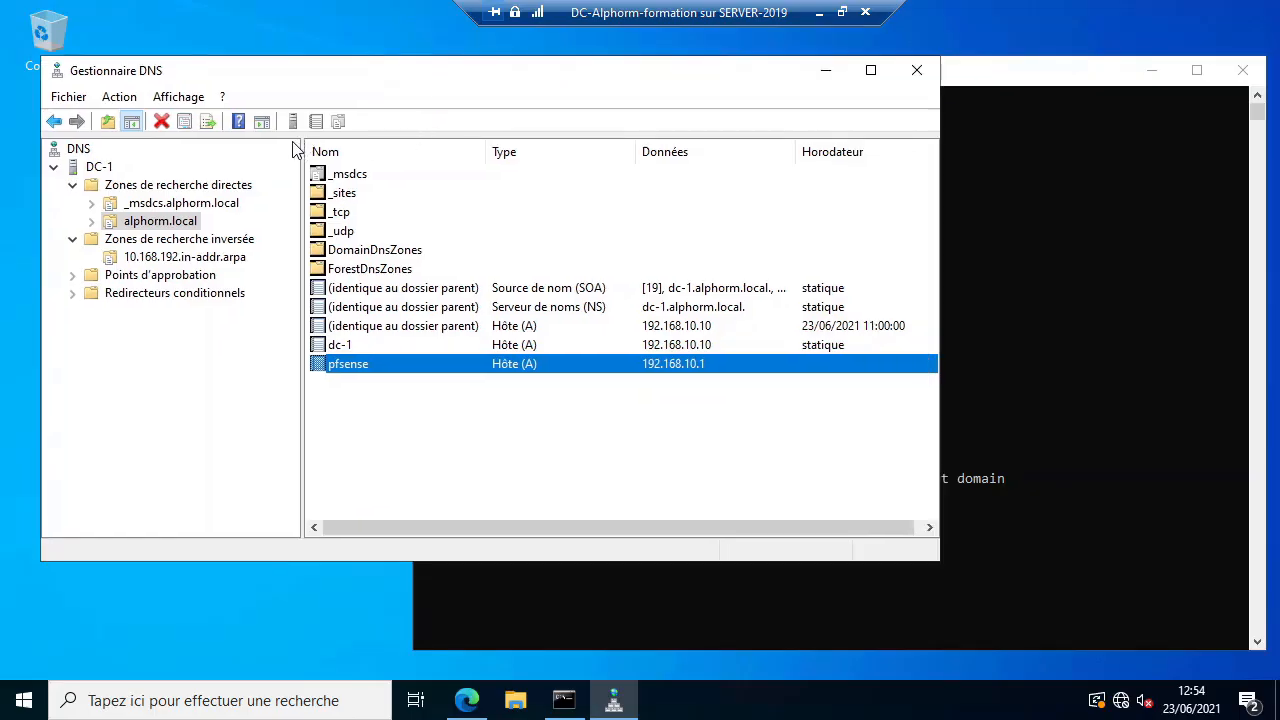
pyautogui.click(178, 97)
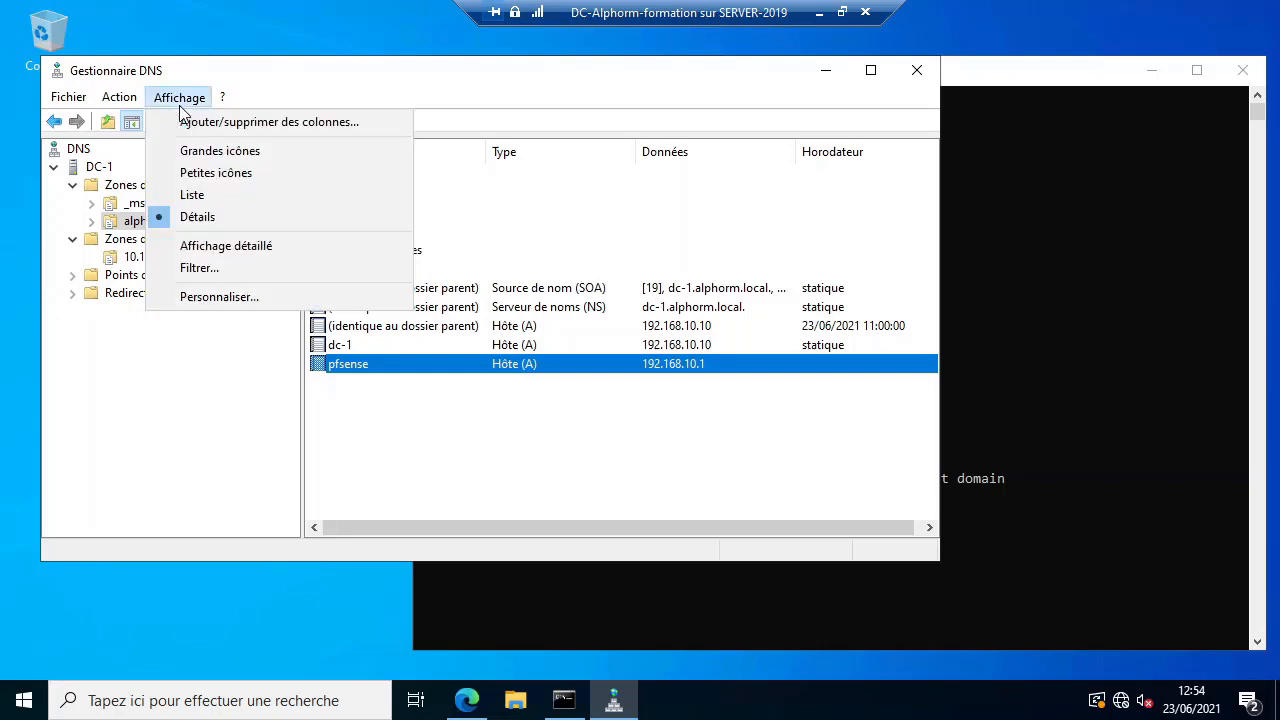
pyautogui.click(231, 249)
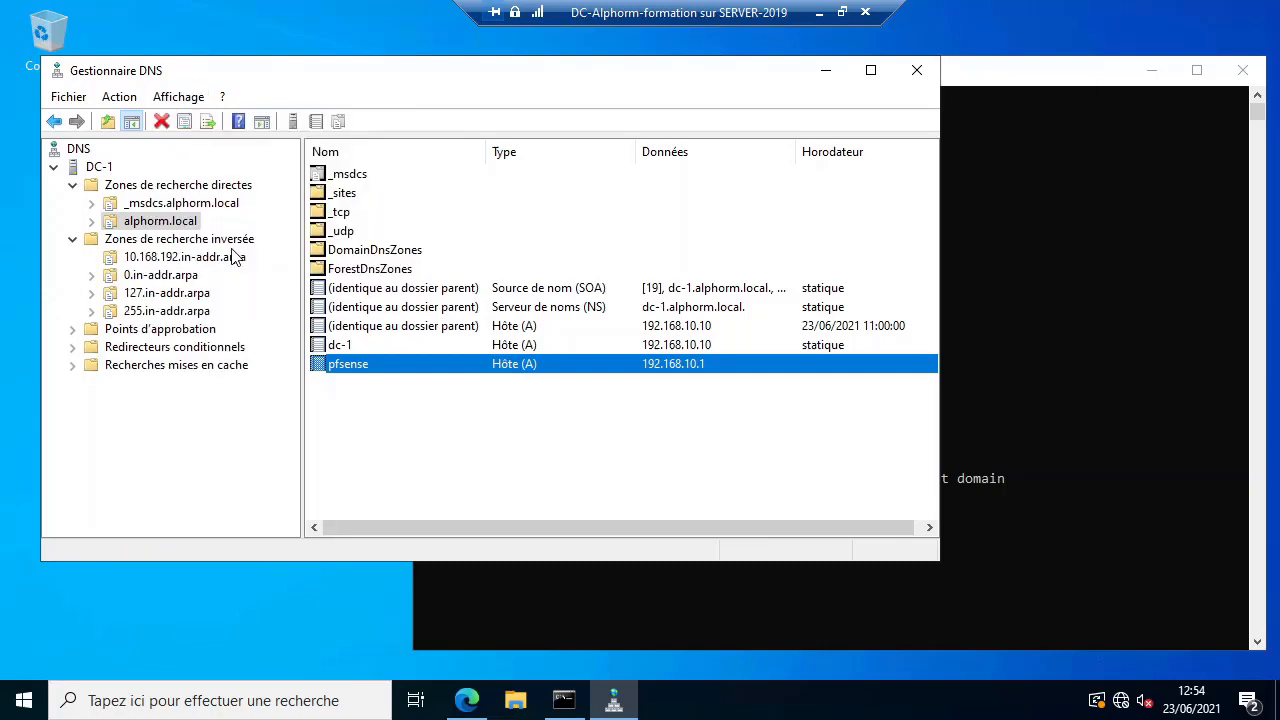
pyautogui.doubleClick(420, 364)
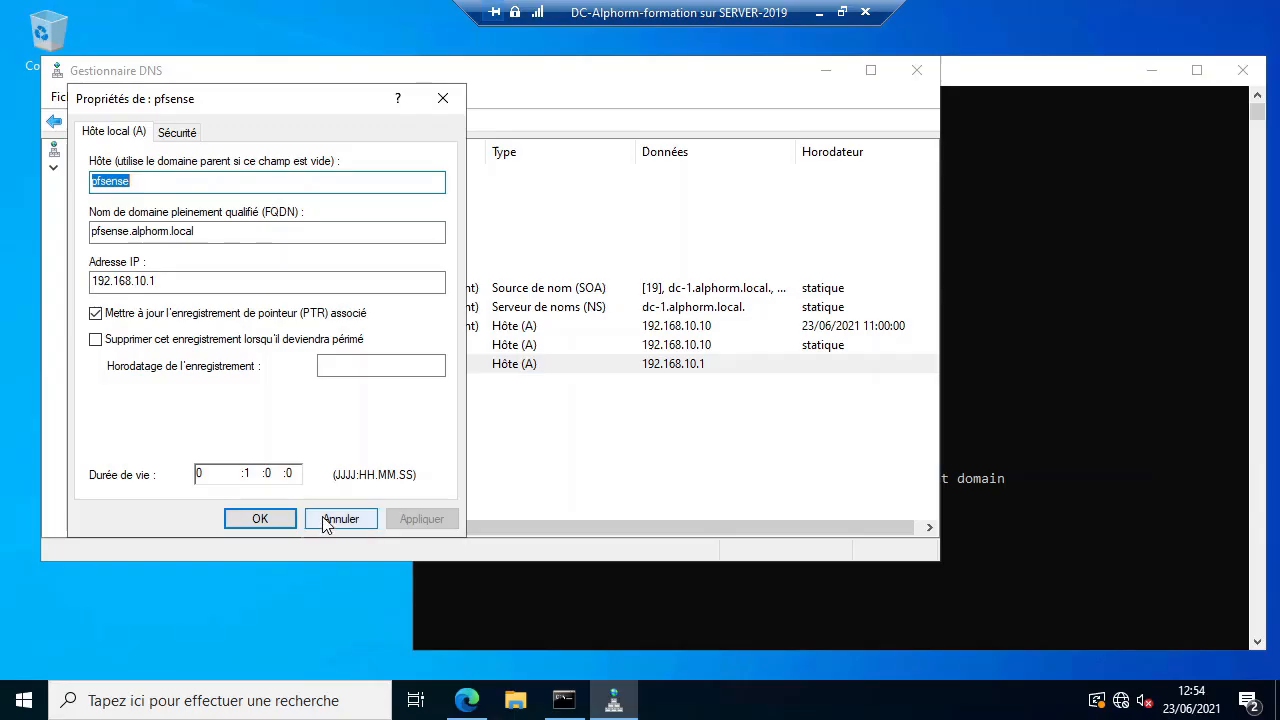
pyautogui.click(251, 473)
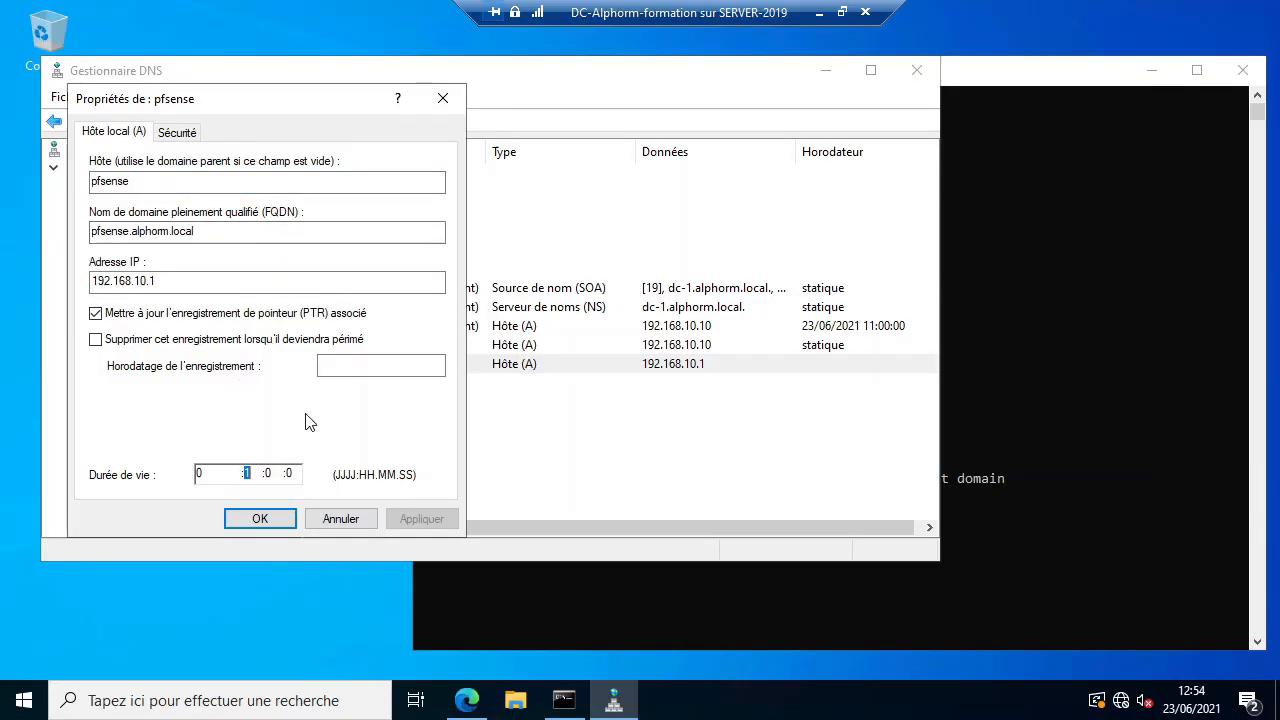
pyautogui.click(338, 524)
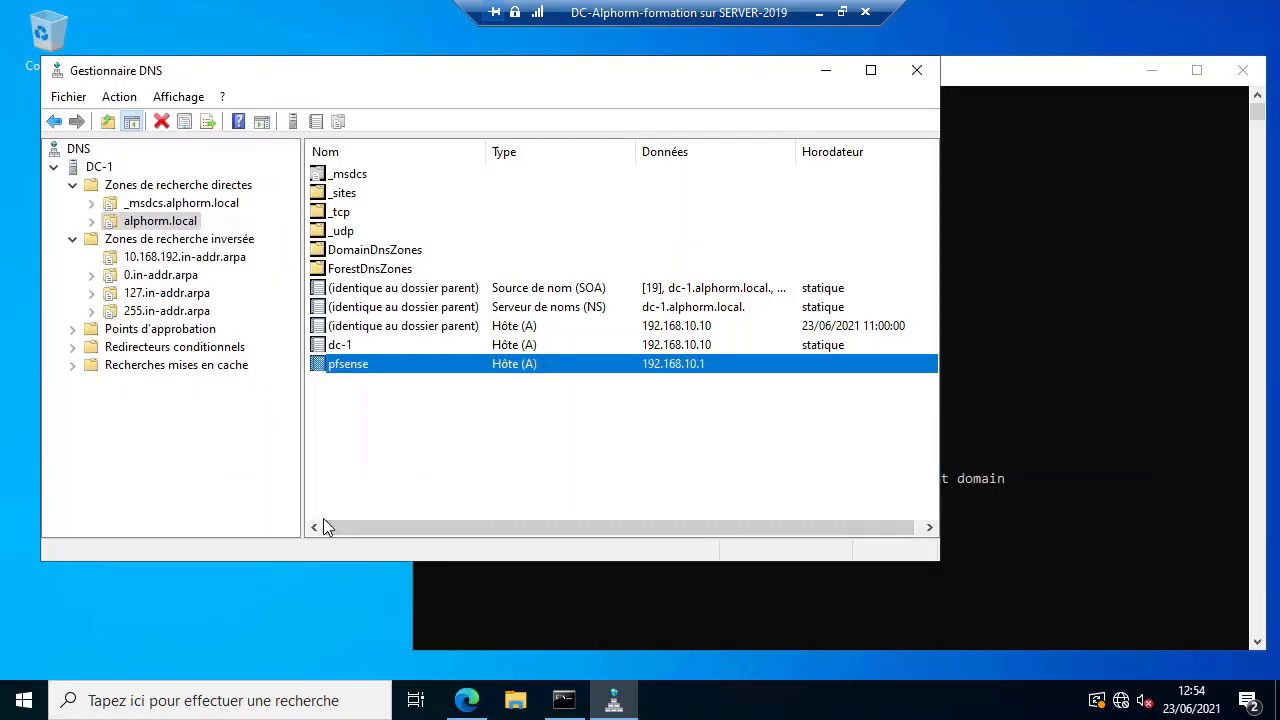
pyautogui.click(178, 96)
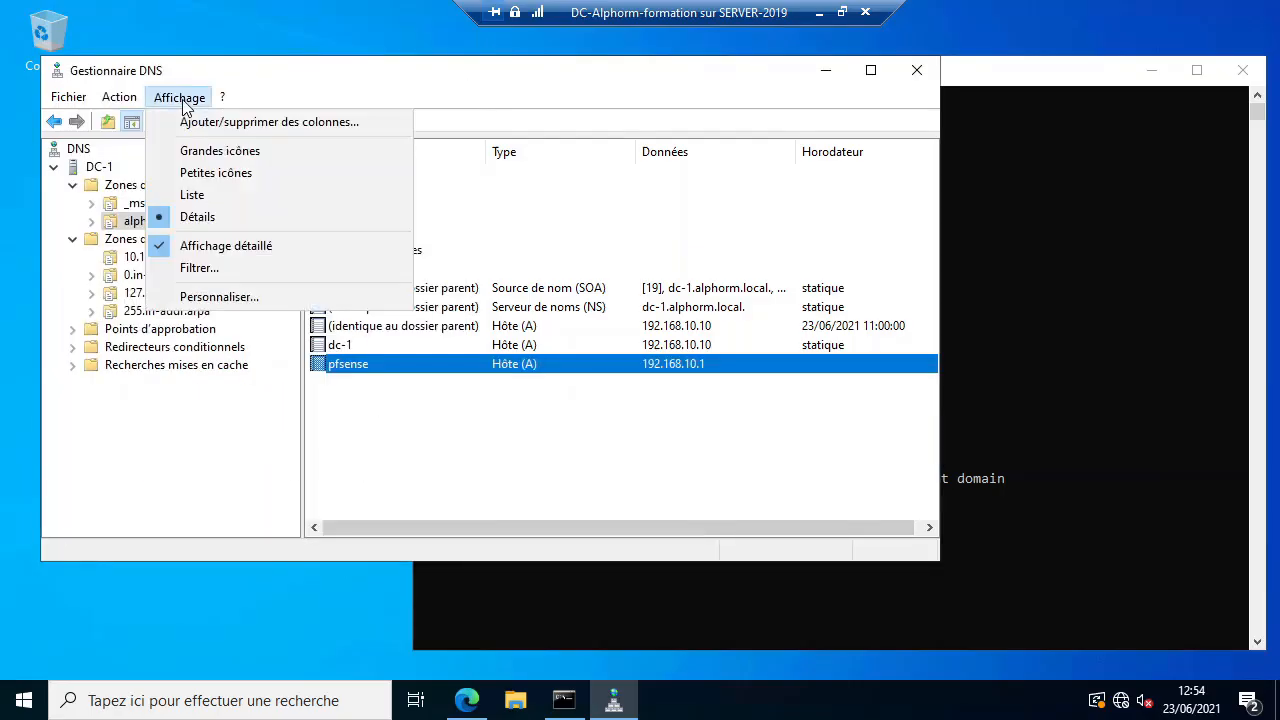
pyautogui.click(213, 248)
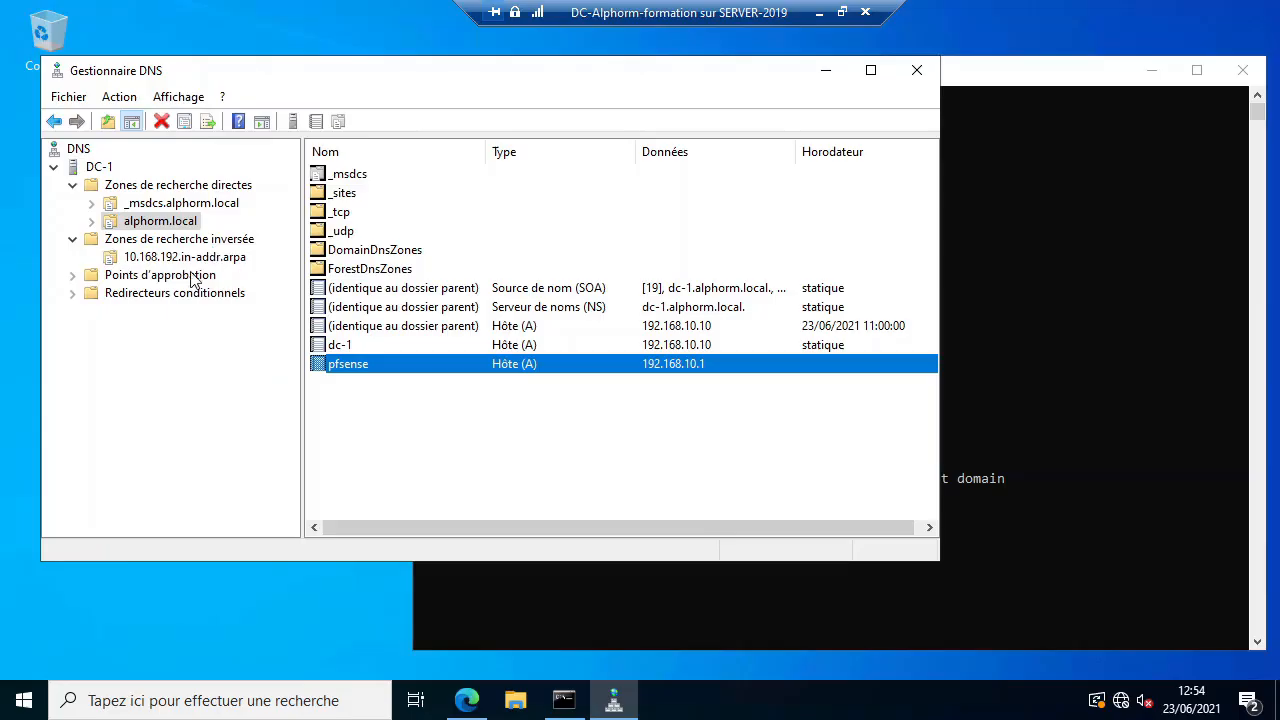
# Step: Restart the DNS service on DC-1, and refresh the 10.168.192.in-addr.arpa zone
pyautogui.rightClick(110, 167)
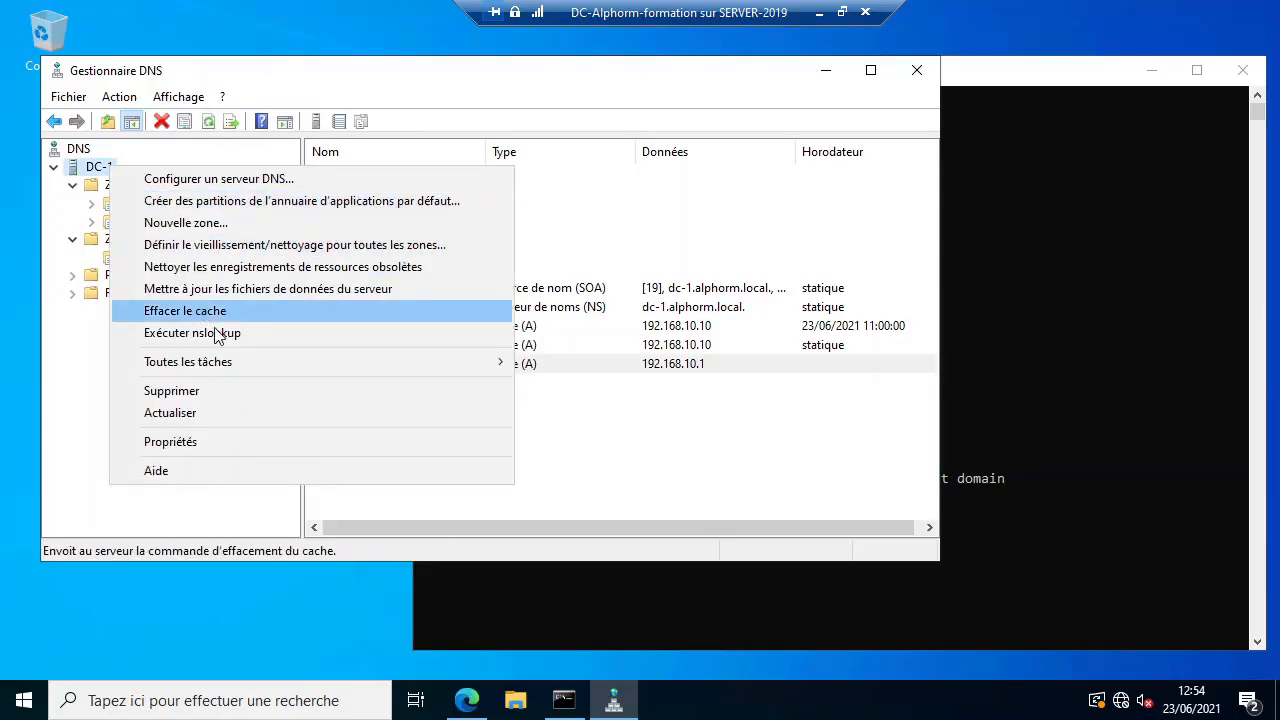
pyautogui.moveTo(235, 364)
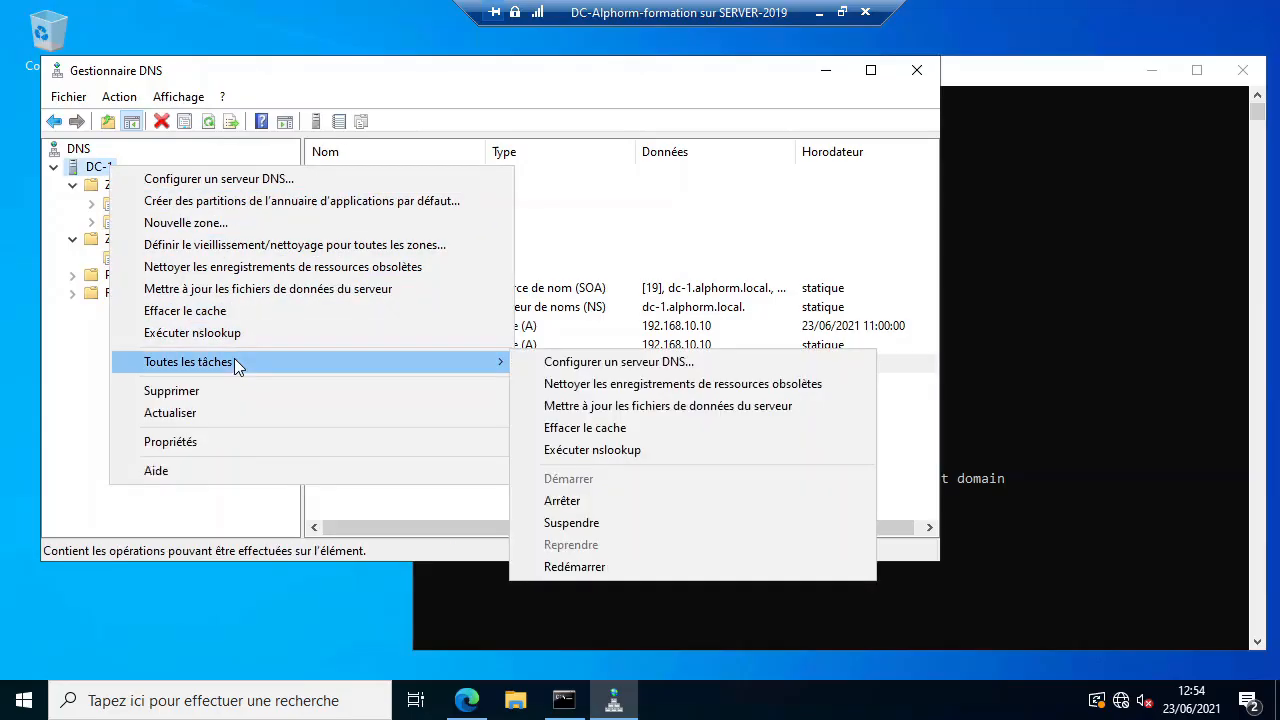
pyautogui.click(638, 566)
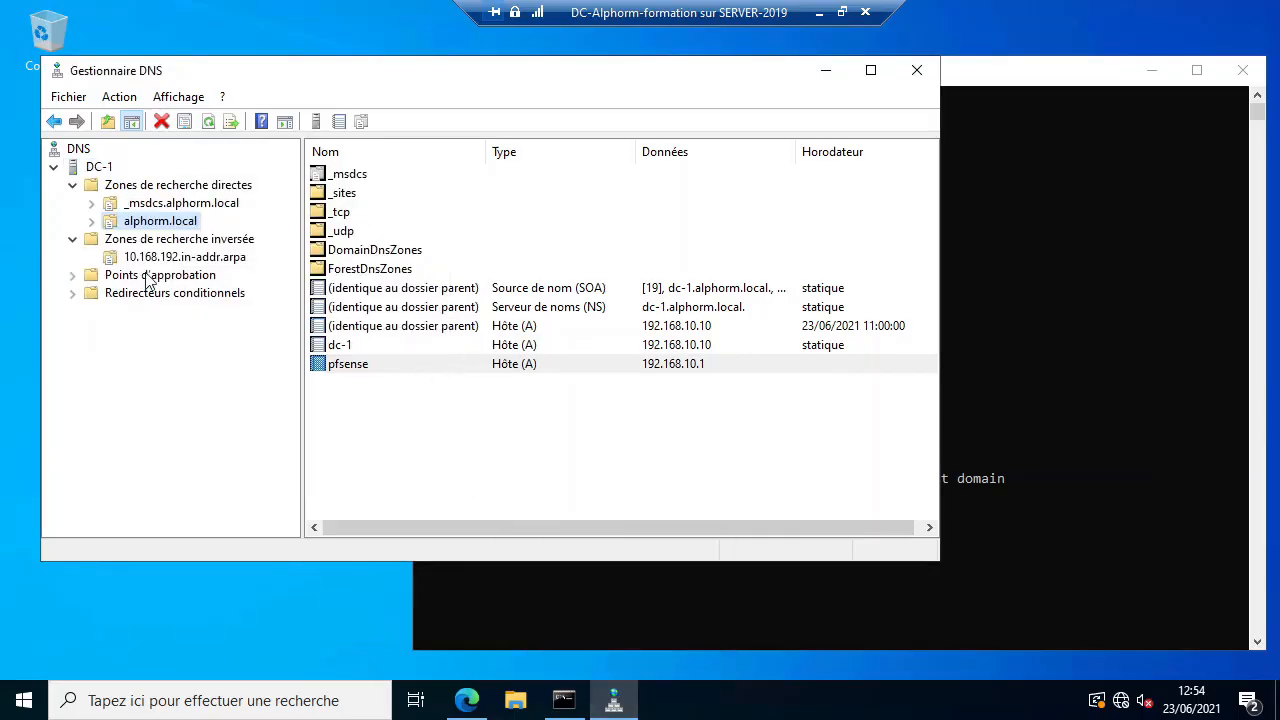
pyautogui.click(160, 259)
pyautogui.click(208, 122)
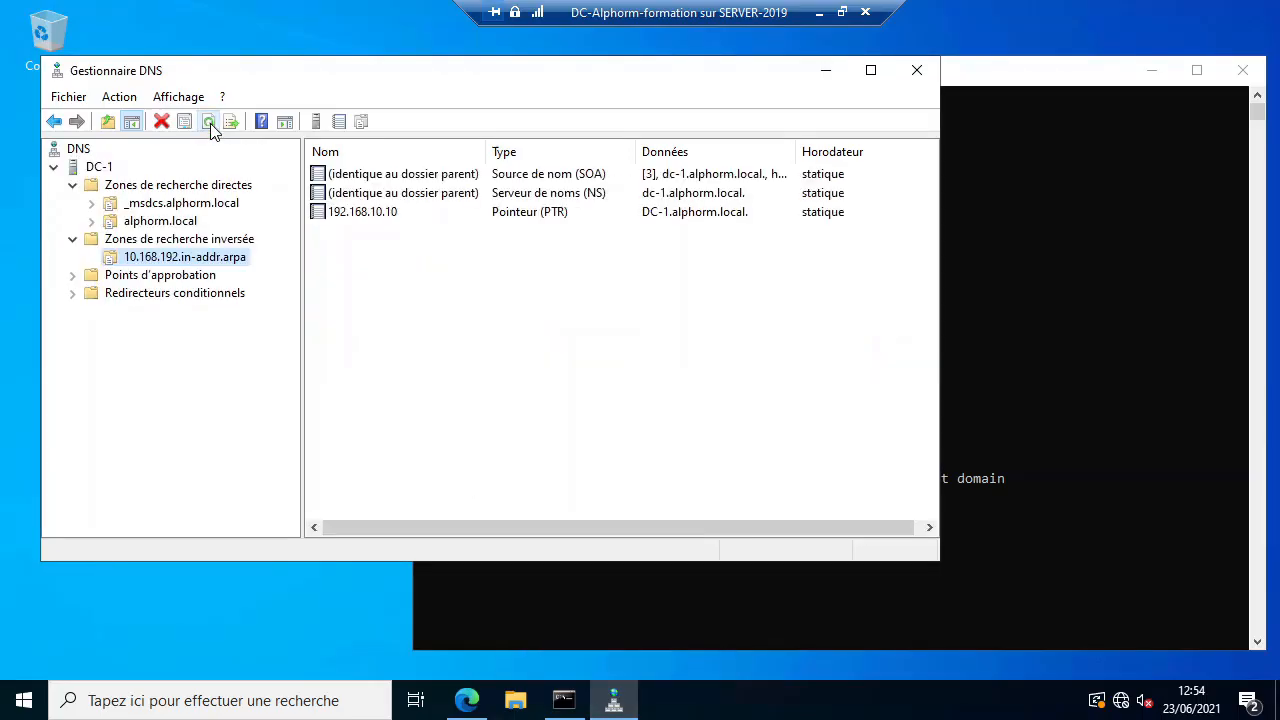
pyautogui.click(172, 222)
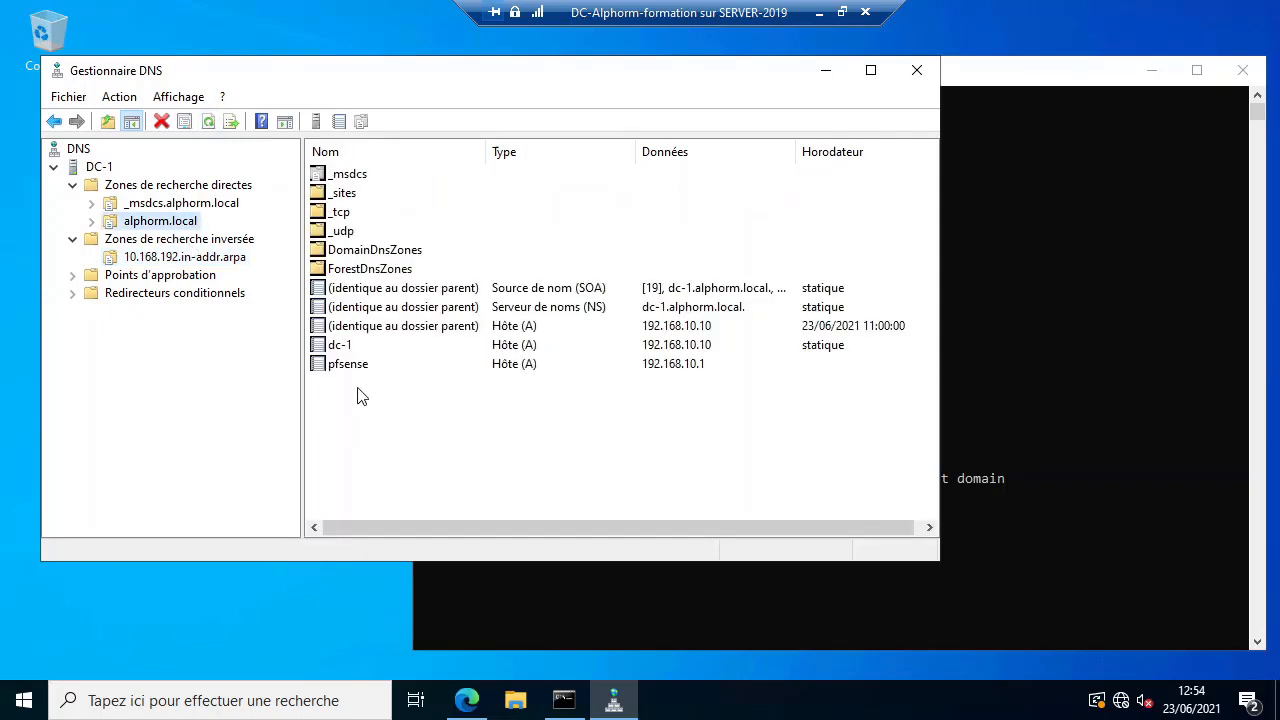
# Step: Start a new pointer (PTR) record in 10.168.192.in-addr.arpa, allowing any authenticated user to update DNS records with the same name
pyautogui.click(218, 257)
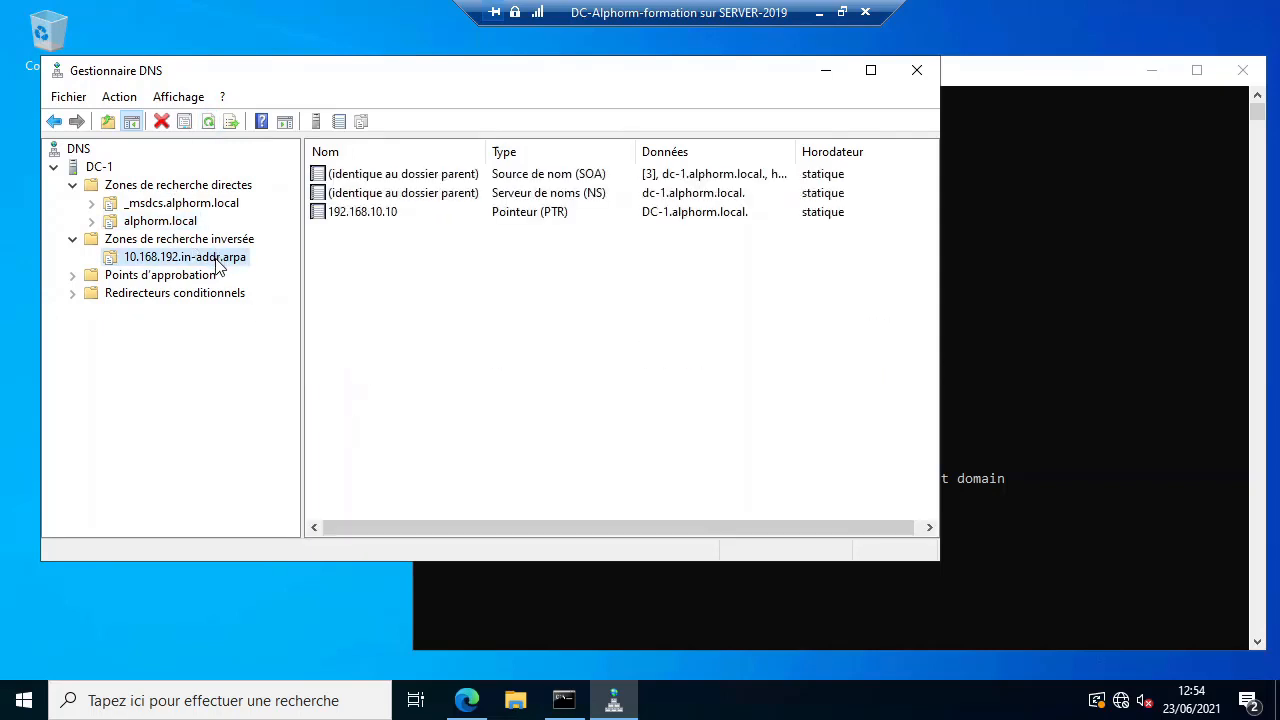
pyautogui.rightClick(217, 258)
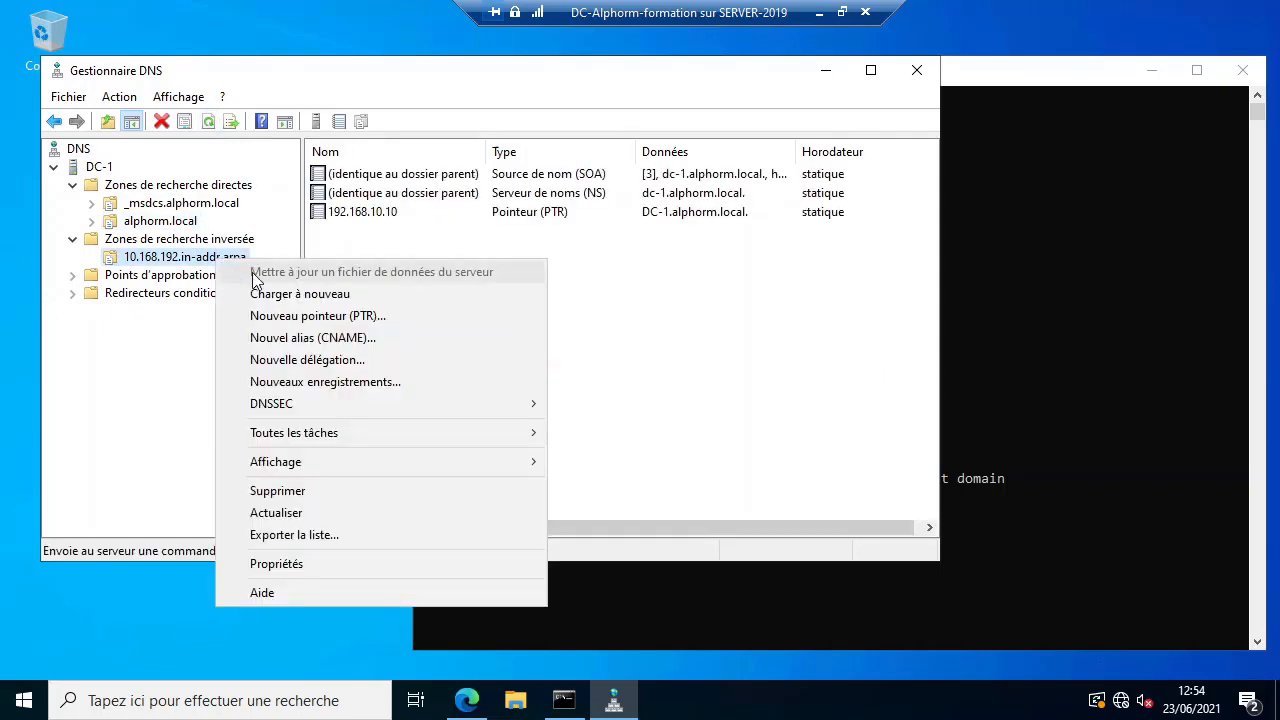
pyautogui.click(392, 315)
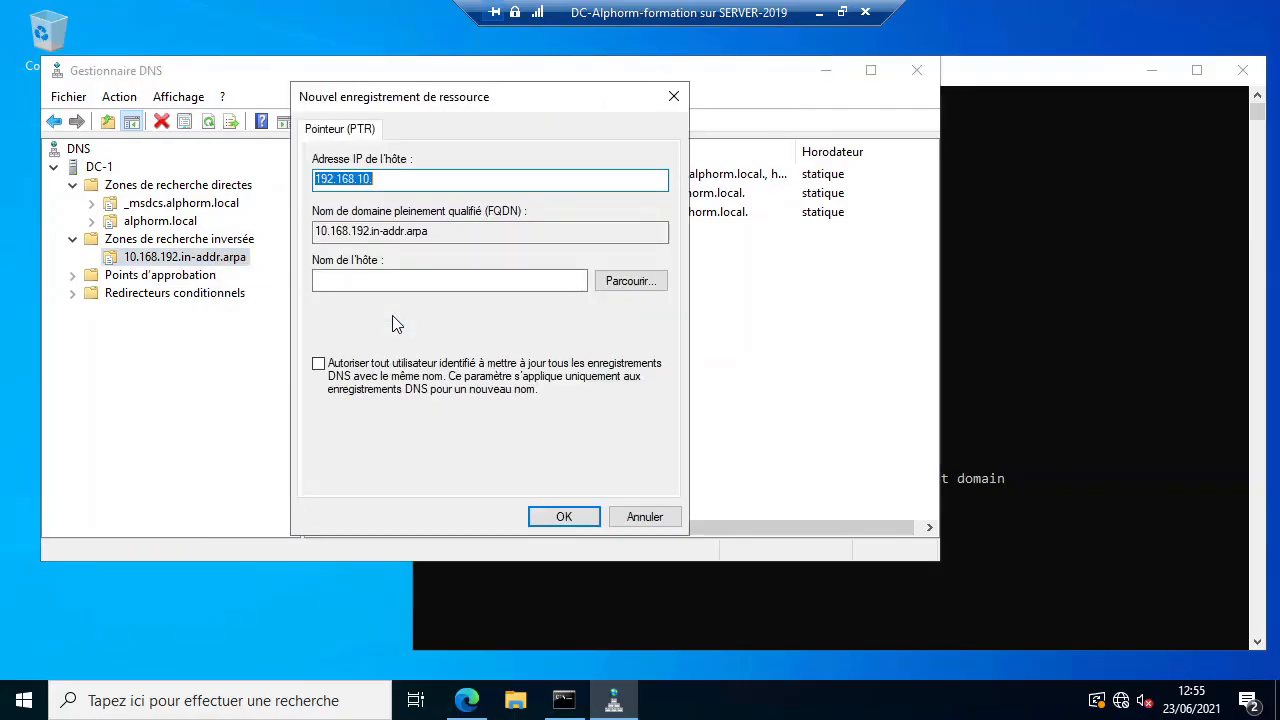
pyautogui.click(514, 380)
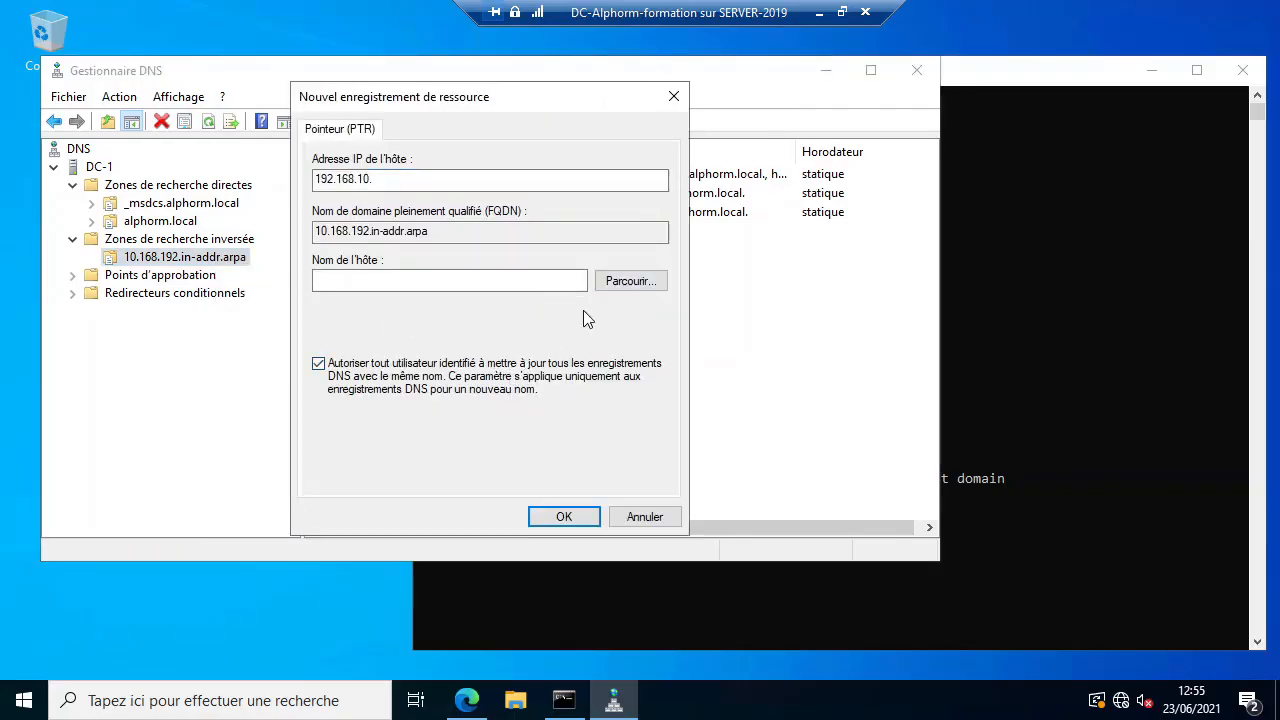
# Step: Browse DC-1's forward zone alphorm.local and choose pfsense (192.168.10.1) as the host for the new pointer record
pyautogui.click(617, 284)
pyautogui.doubleClick(345, 258)
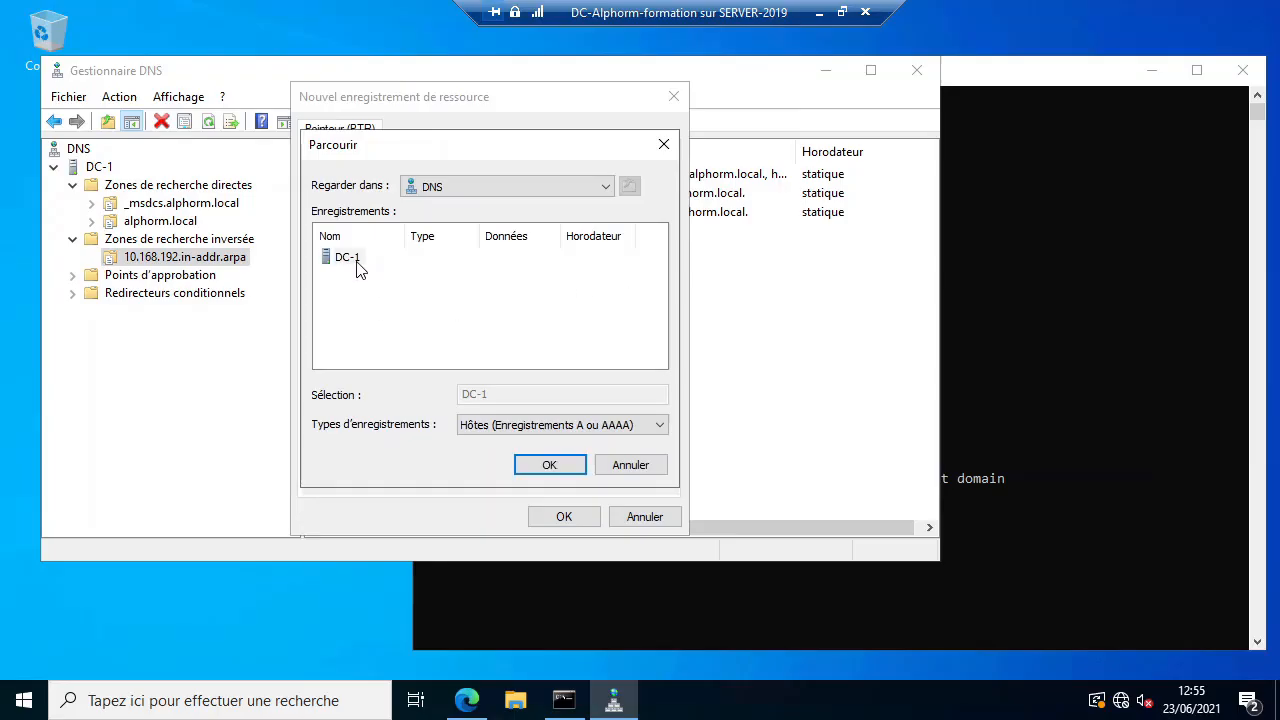
pyautogui.doubleClick(358, 262)
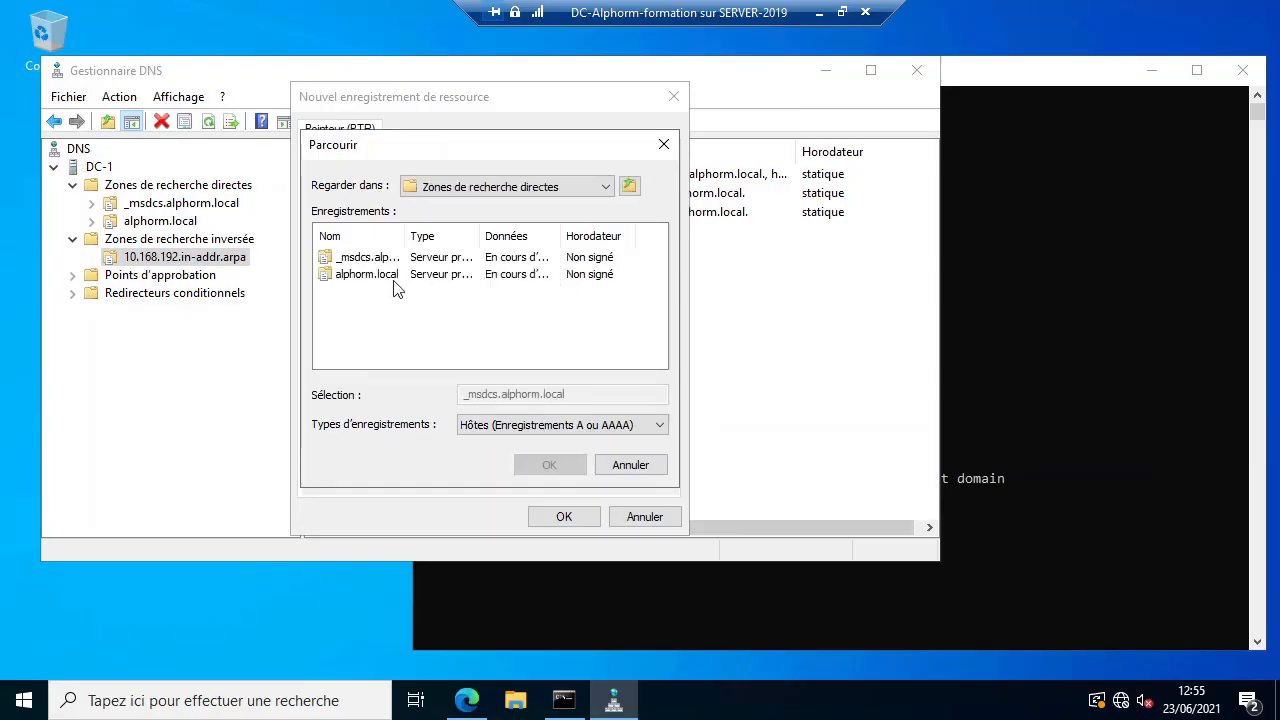
pyautogui.doubleClick(395, 276)
pyautogui.scroll(-1, 398, 296)
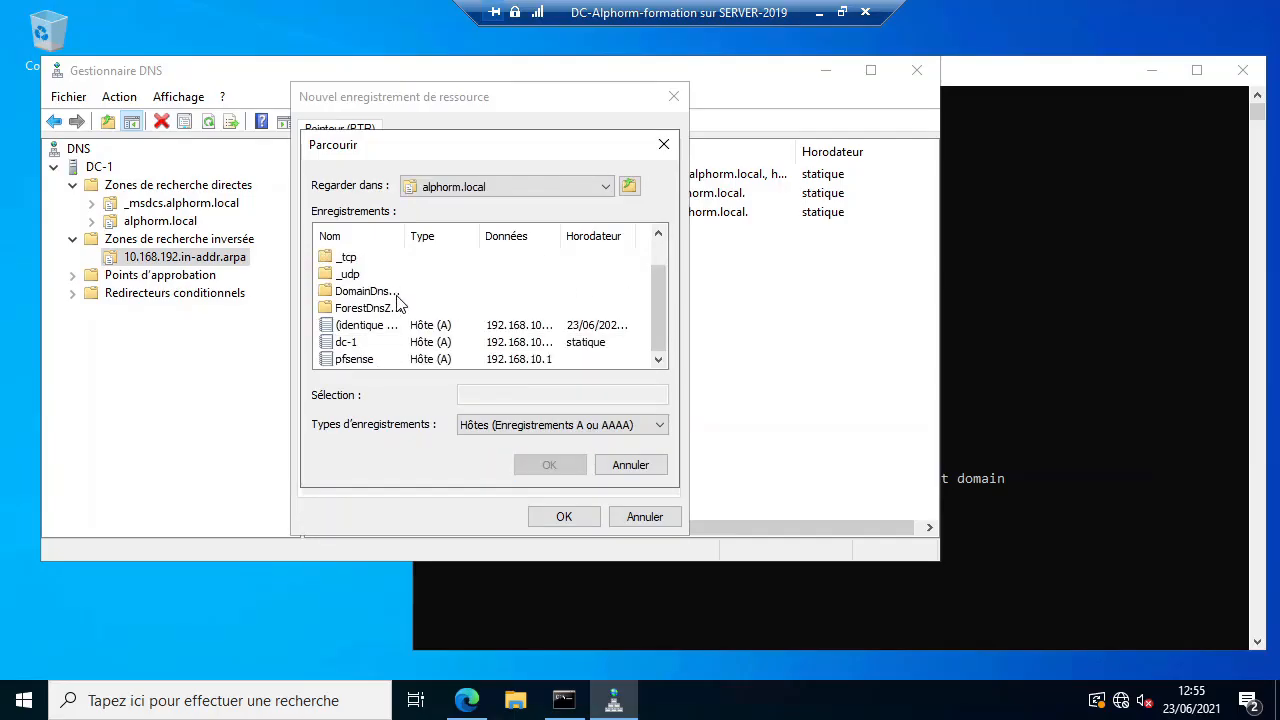
pyautogui.doubleClick(367, 363)
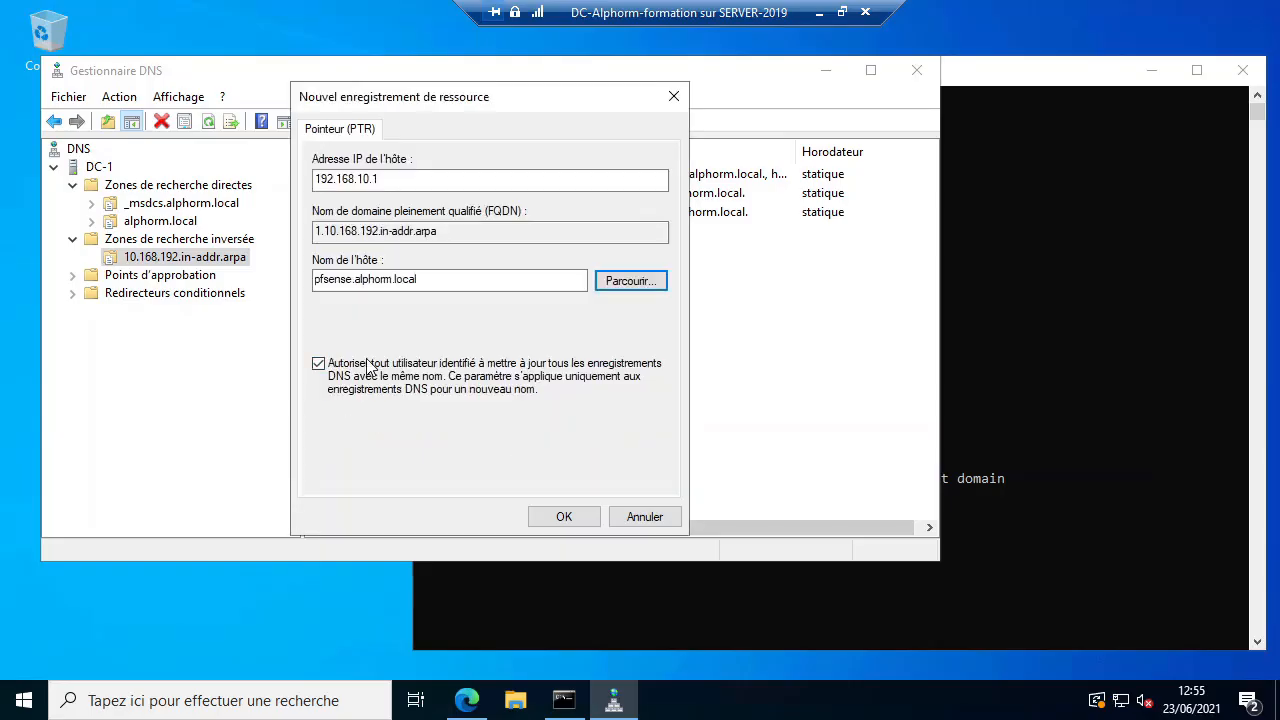
# Step: Create the pointer record linking 192.168.10.1 to pfsense.alphorm.local, and refresh the 10.168.192.in-addr.arpa zone
pyautogui.click(578, 512)
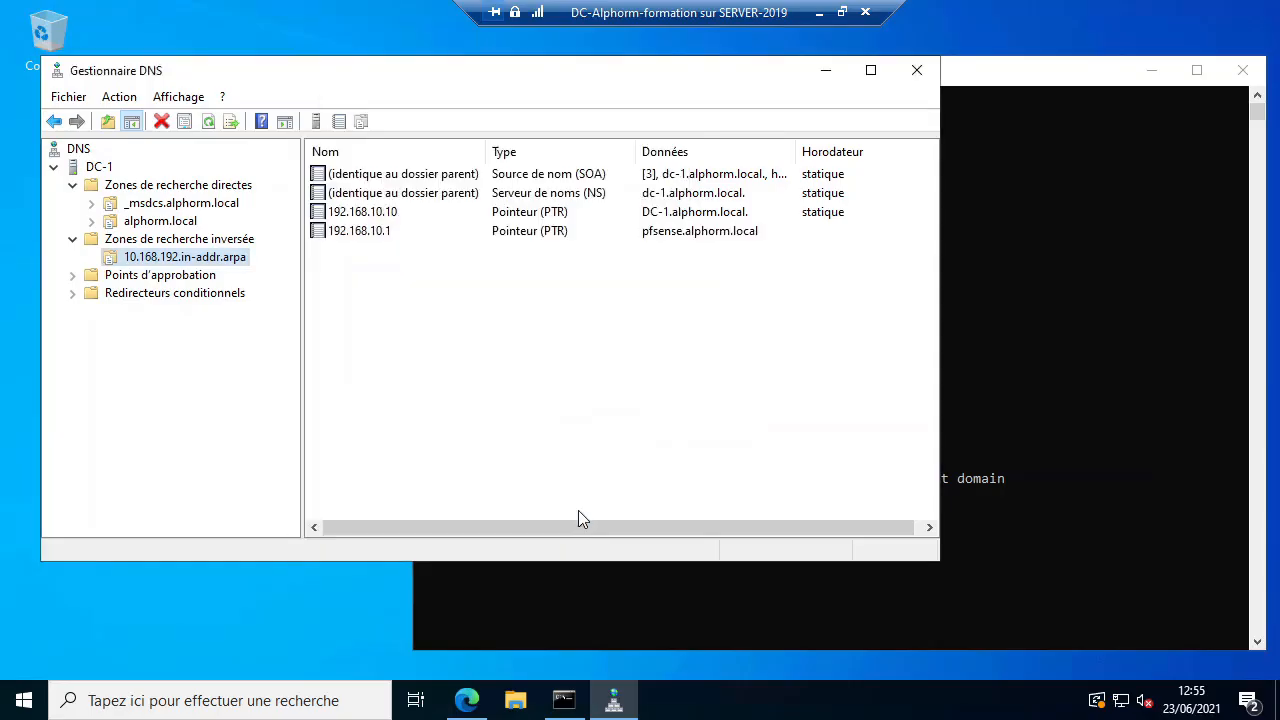
pyautogui.click(209, 122)
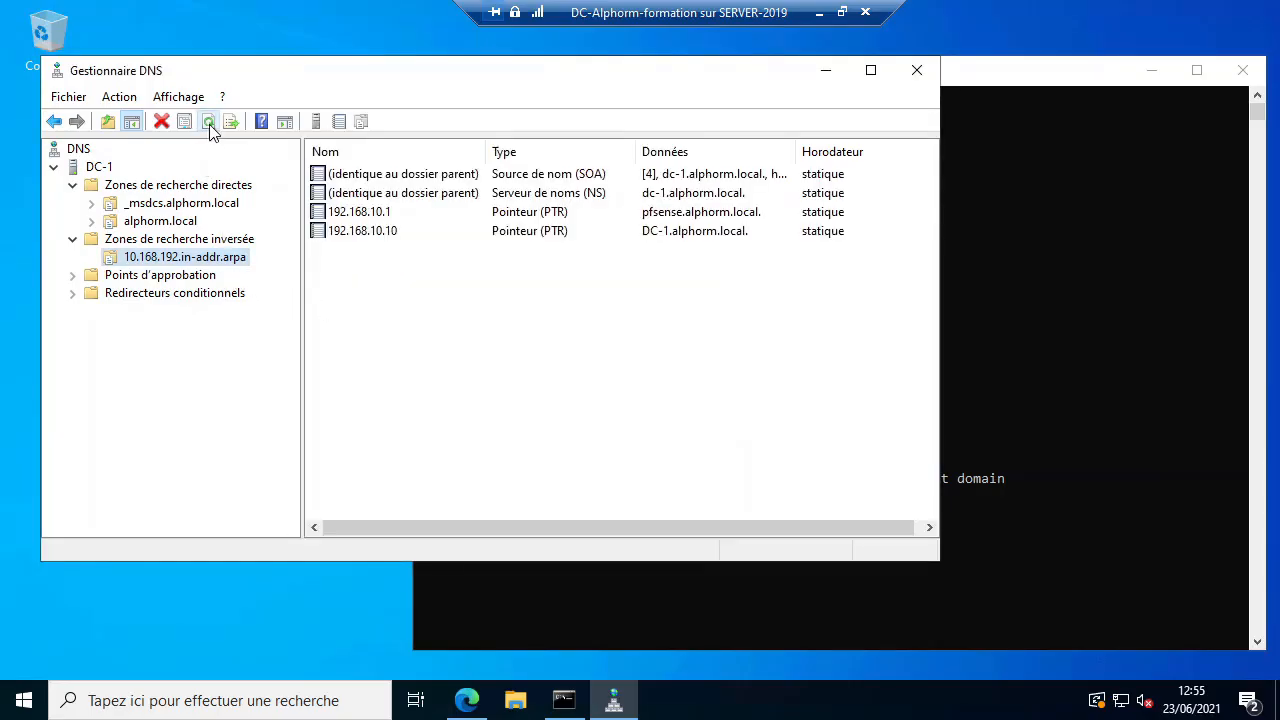
pyautogui.click(496, 287)
# Step: Switch to the command prompt, repeat the nslookup query for 192.168.10.1, and exit nslookup
pyautogui.click(881, 610)
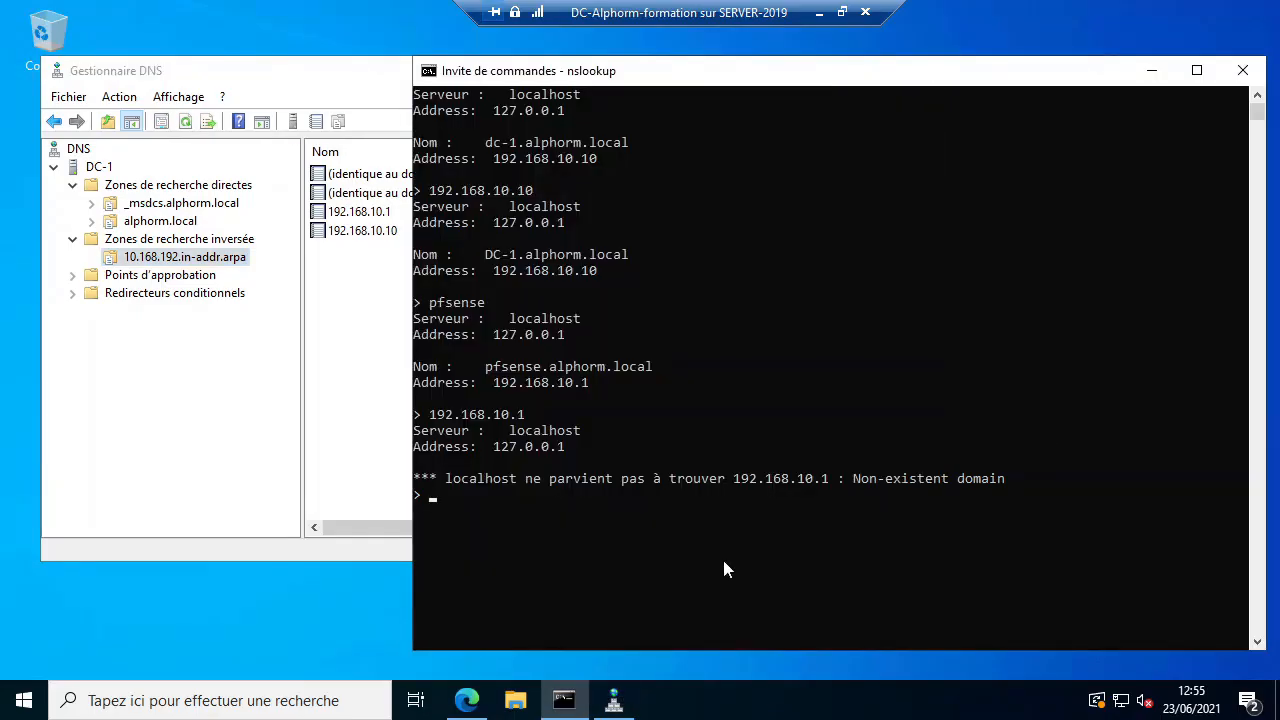
pyautogui.press('Up')
pyautogui.press('Return')
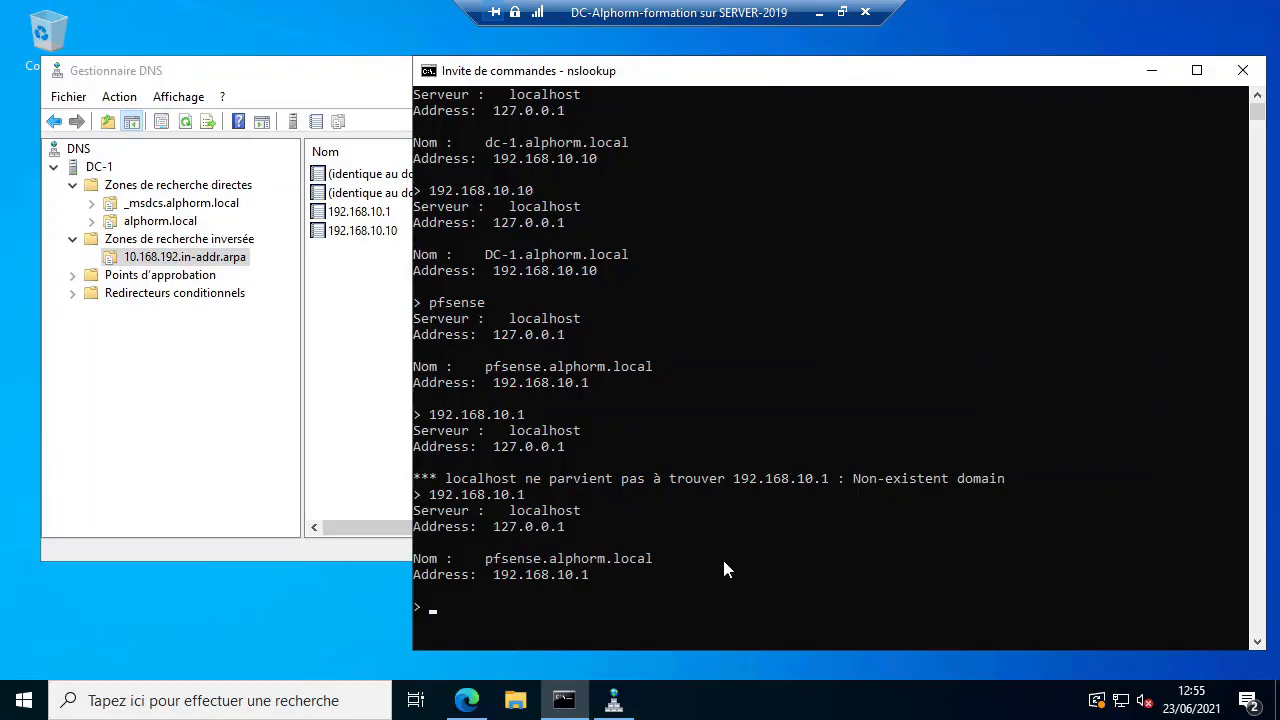
pyautogui.hotkey('ctrl', 'c')
# Step: Start a new alias (CNAME) record named secret in the alphorm.local forward zone of DNS Manager
pyautogui.click(330, 345)
pyautogui.click(175, 224)
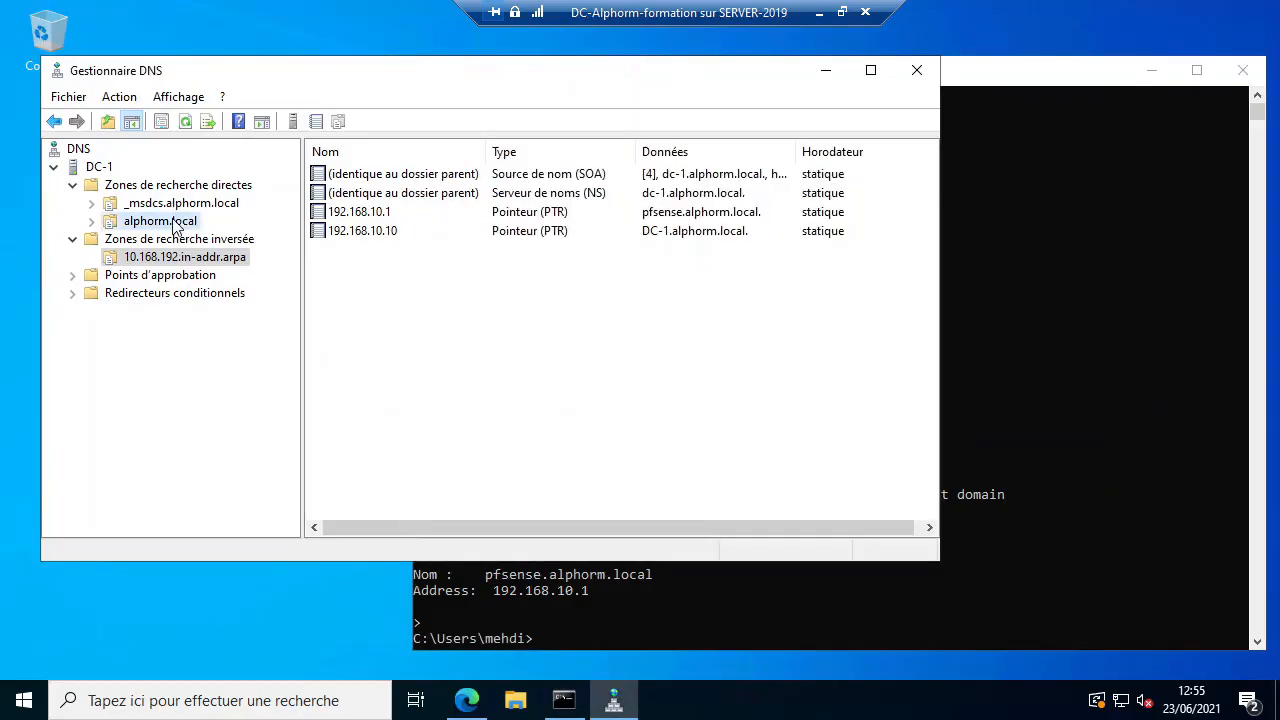
pyautogui.rightClick(175, 226)
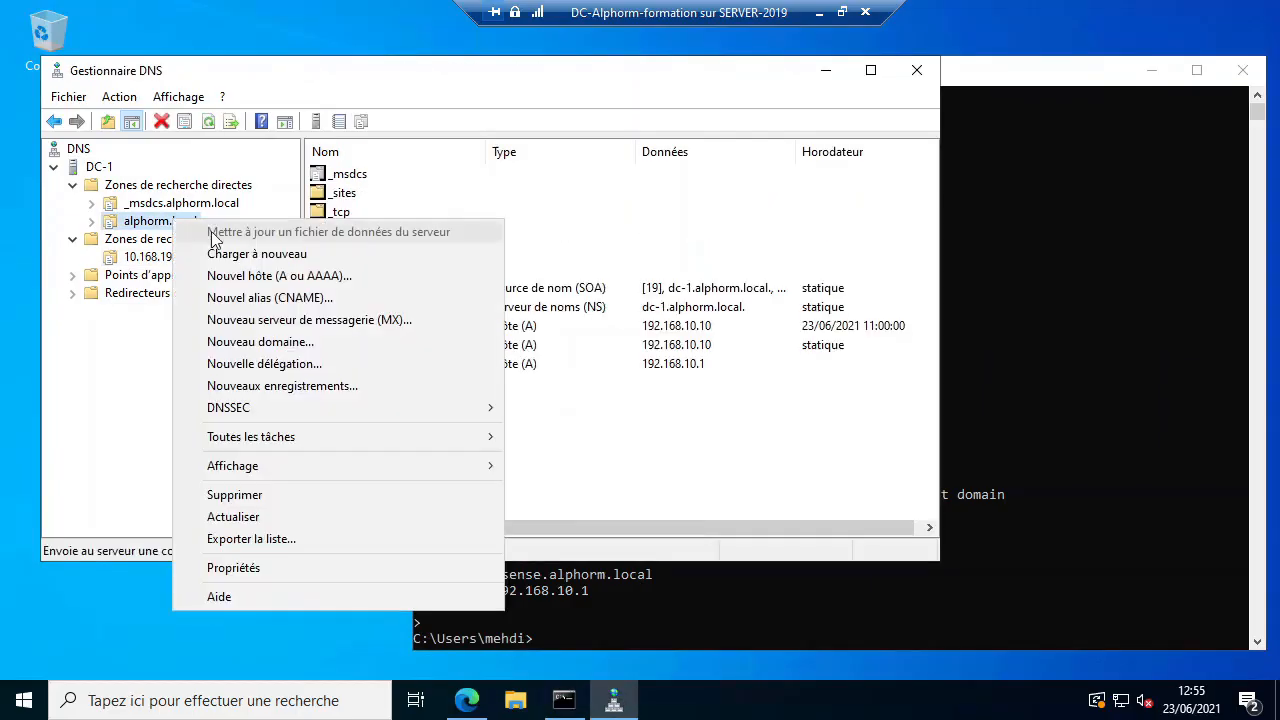
pyautogui.click(348, 300)
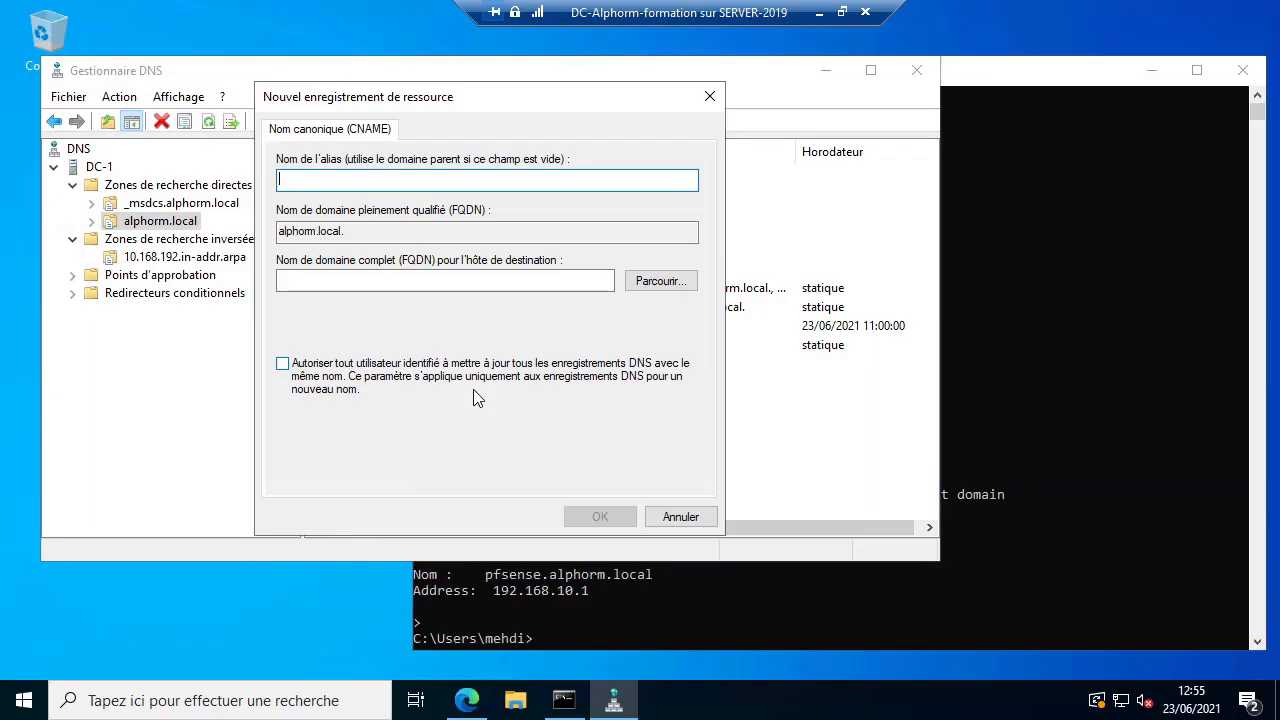
pyautogui.write('secret')
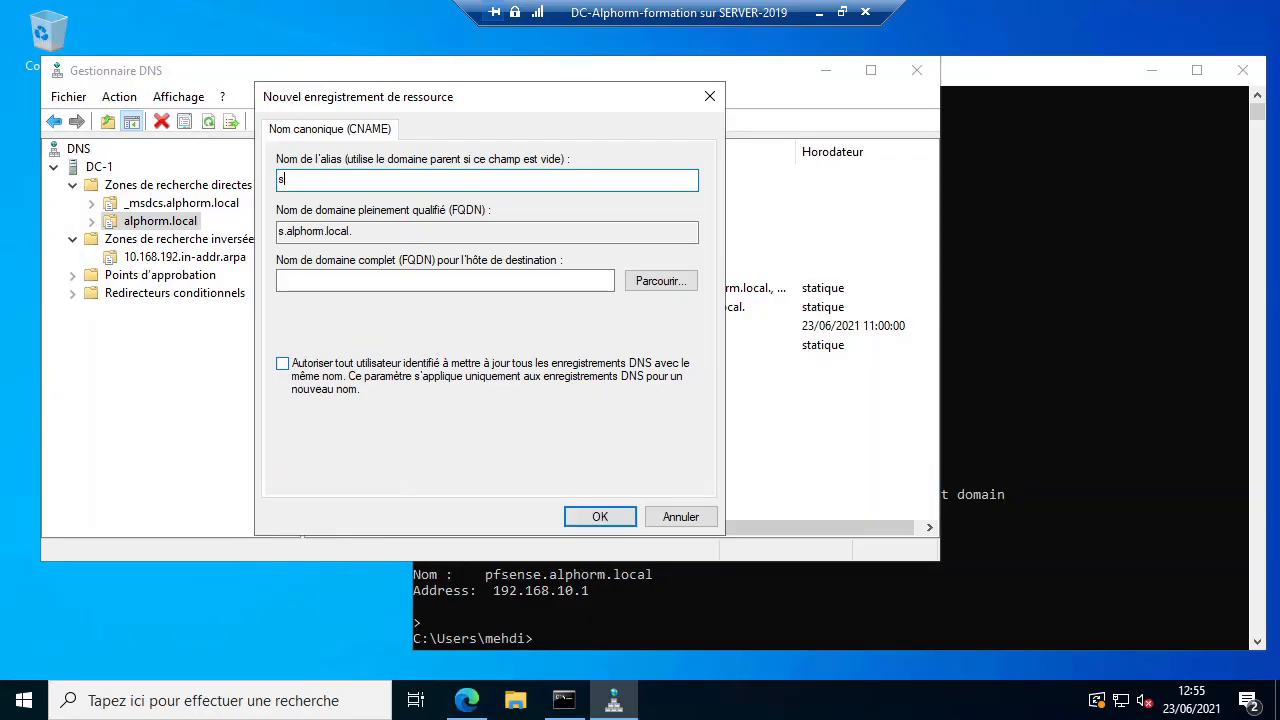
pyautogui.click(593, 281)
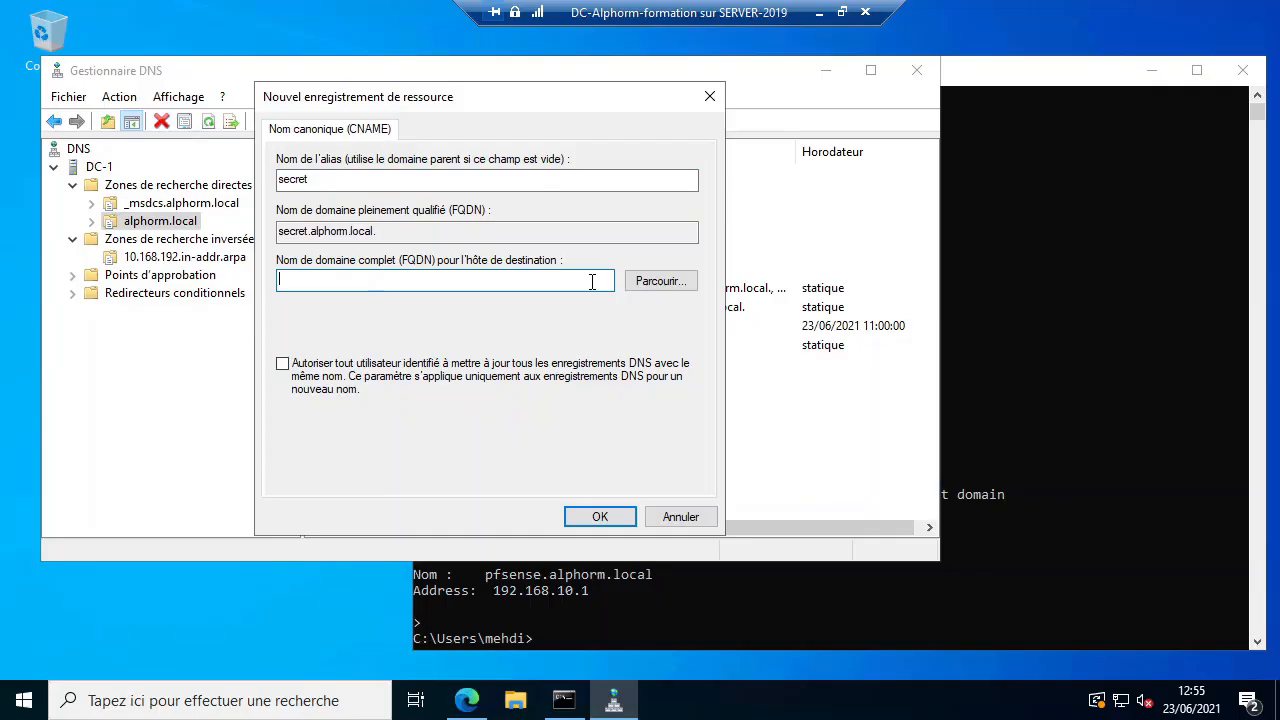
# Step: Choose pfsense from the forward zone alphorm.local as the alias's target host, and create the record
pyautogui.click(649, 283)
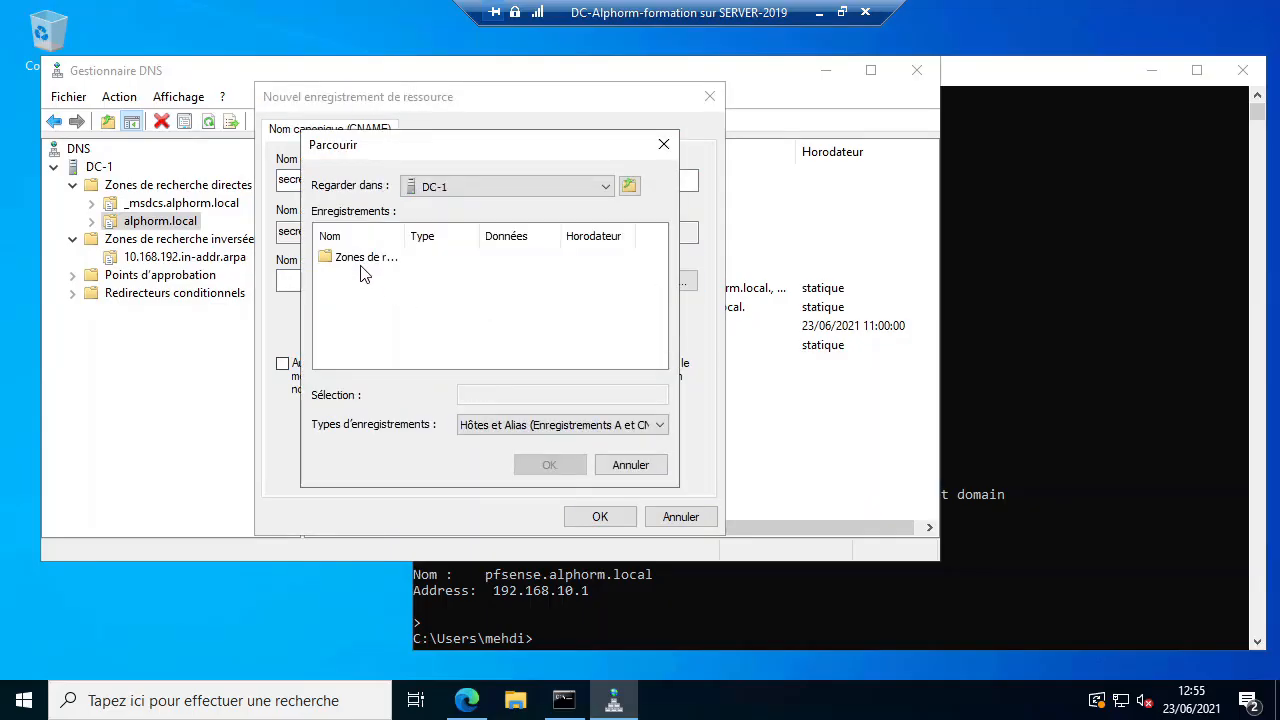
pyautogui.doubleClick(362, 266)
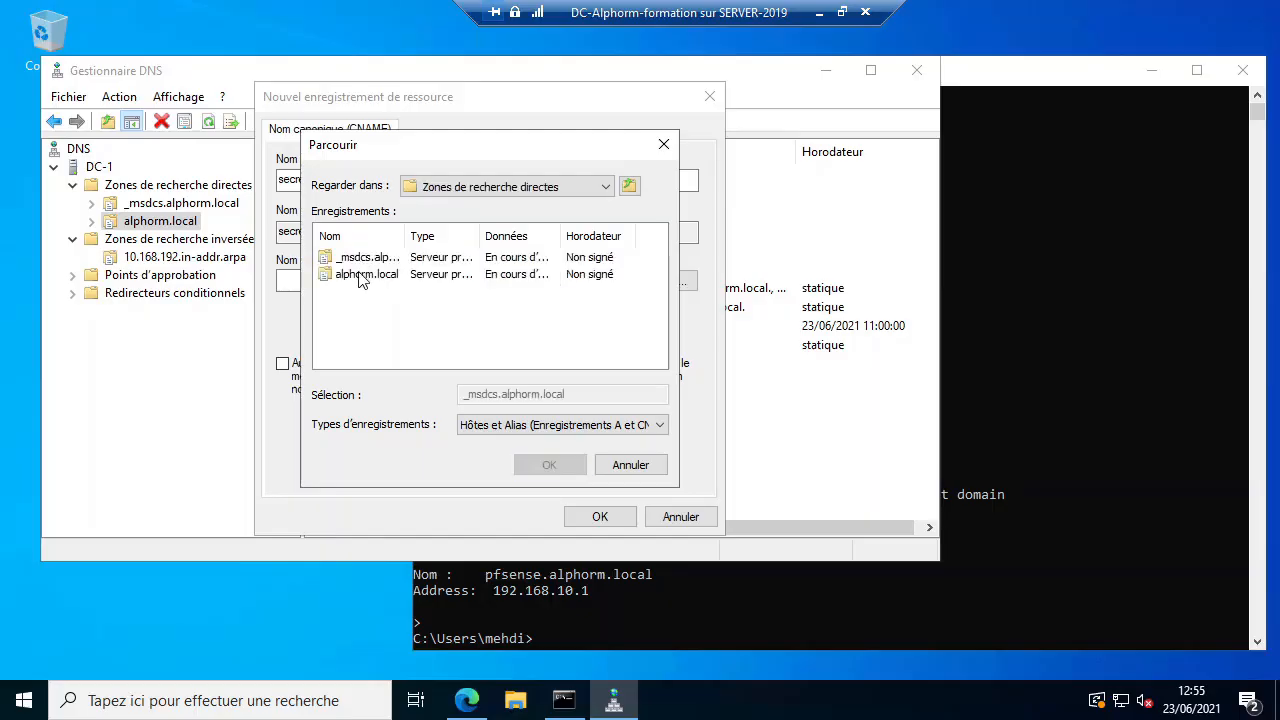
pyautogui.doubleClick(363, 274)
pyautogui.scroll(-1, 378, 305)
pyautogui.doubleClick(362, 360)
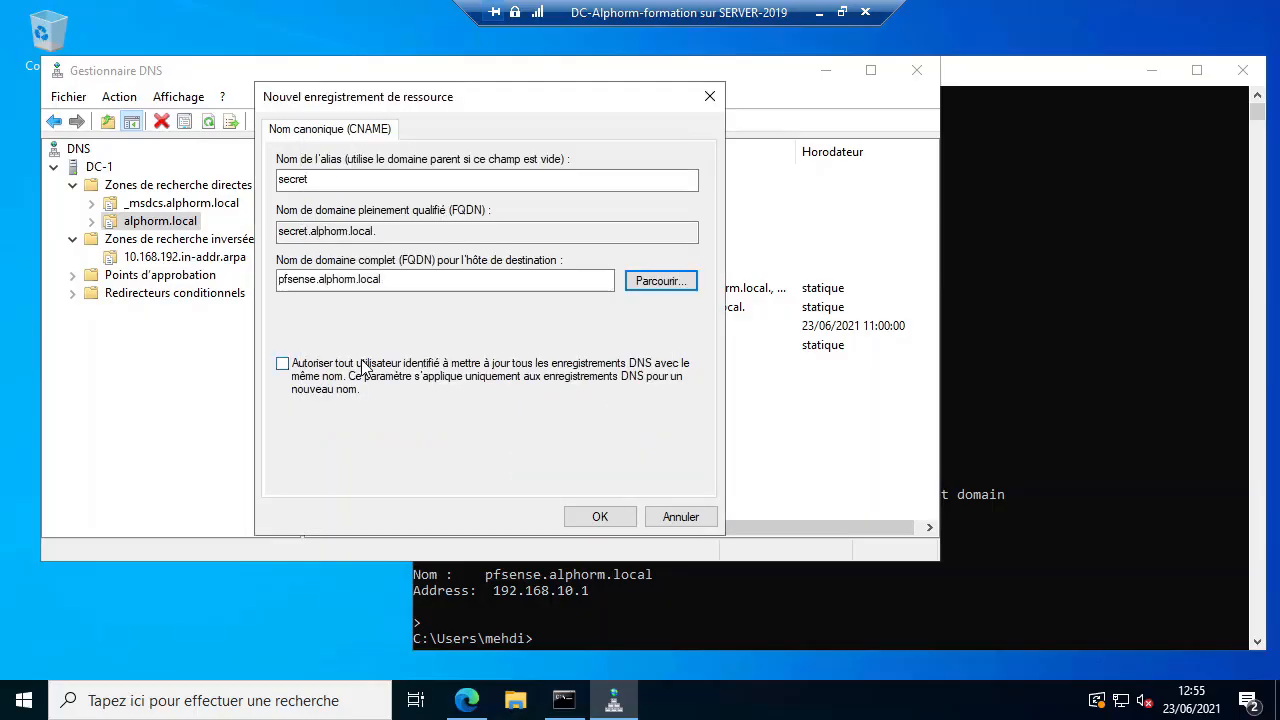
pyautogui.click(603, 516)
pyautogui.click(357, 386)
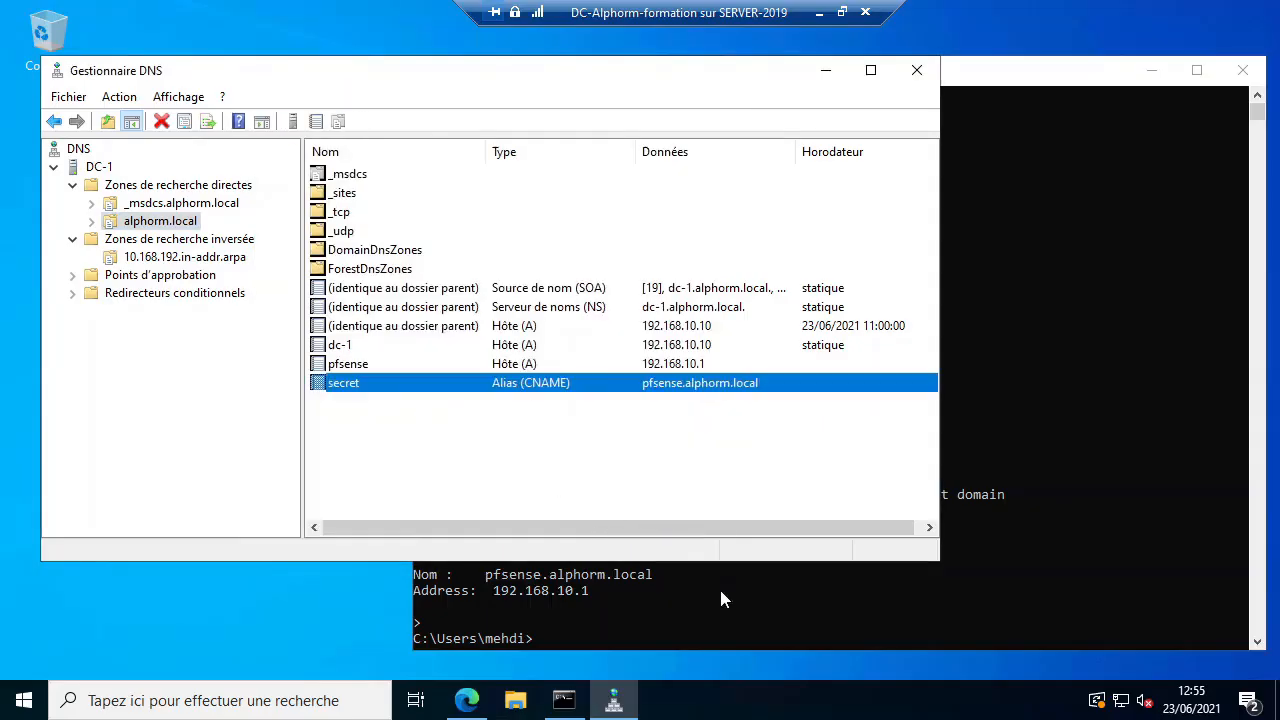
# Step: Ping the alias secret from the command prompt, and stop the ping after a few replies
pyautogui.click(719, 586)
pyautogui.write('ping secret')
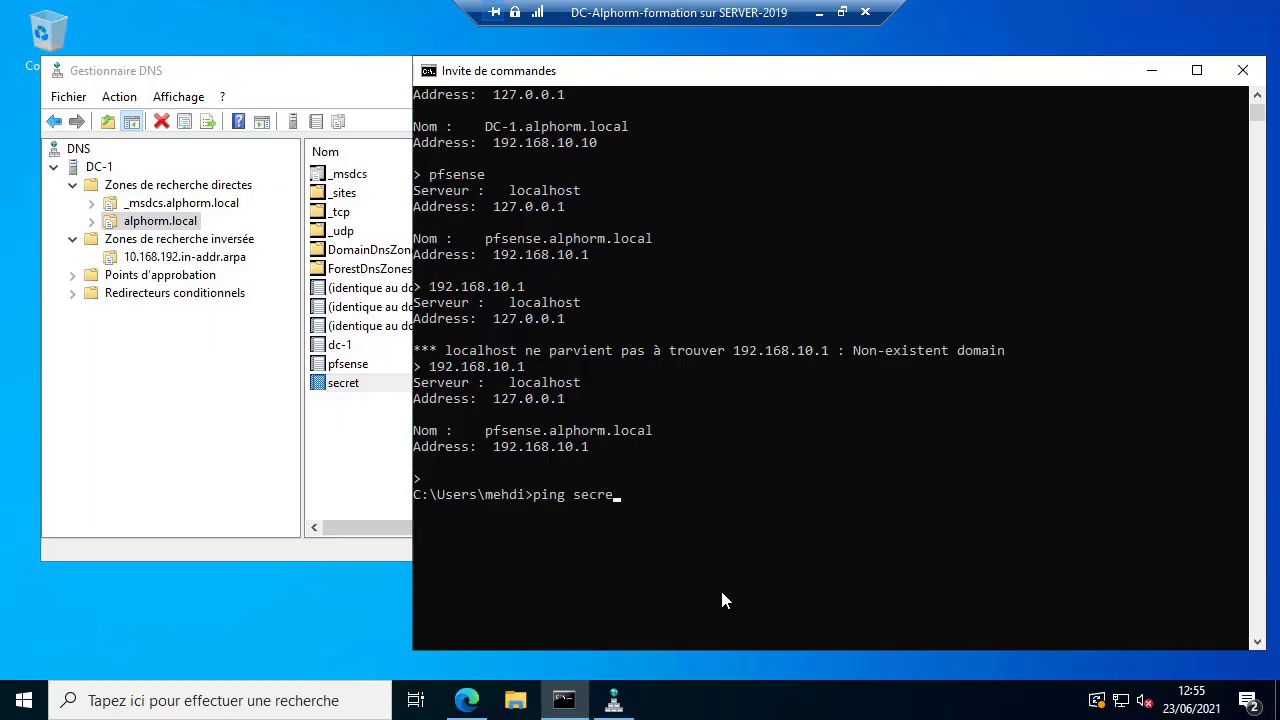
pyautogui.press('Return')
pyautogui.hotkey('ctrl', 'c')
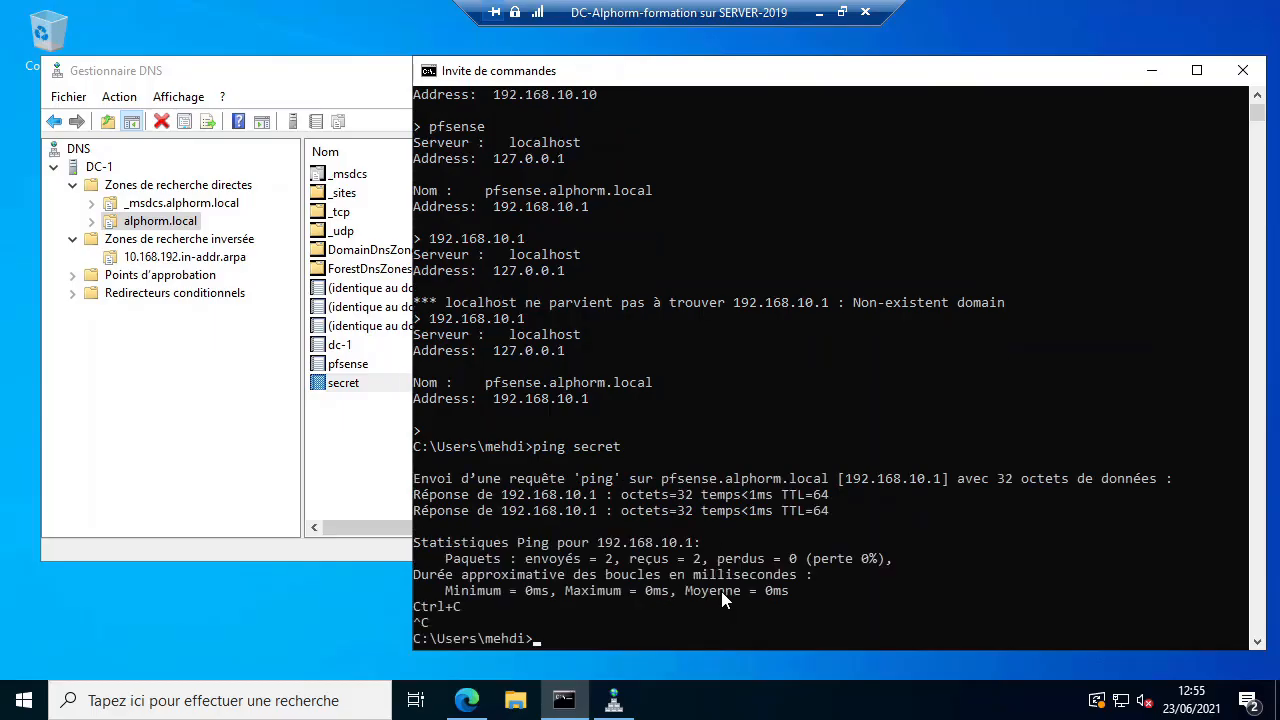
pyautogui.moveTo(621, 446); pyautogui.dragTo(580, 451)
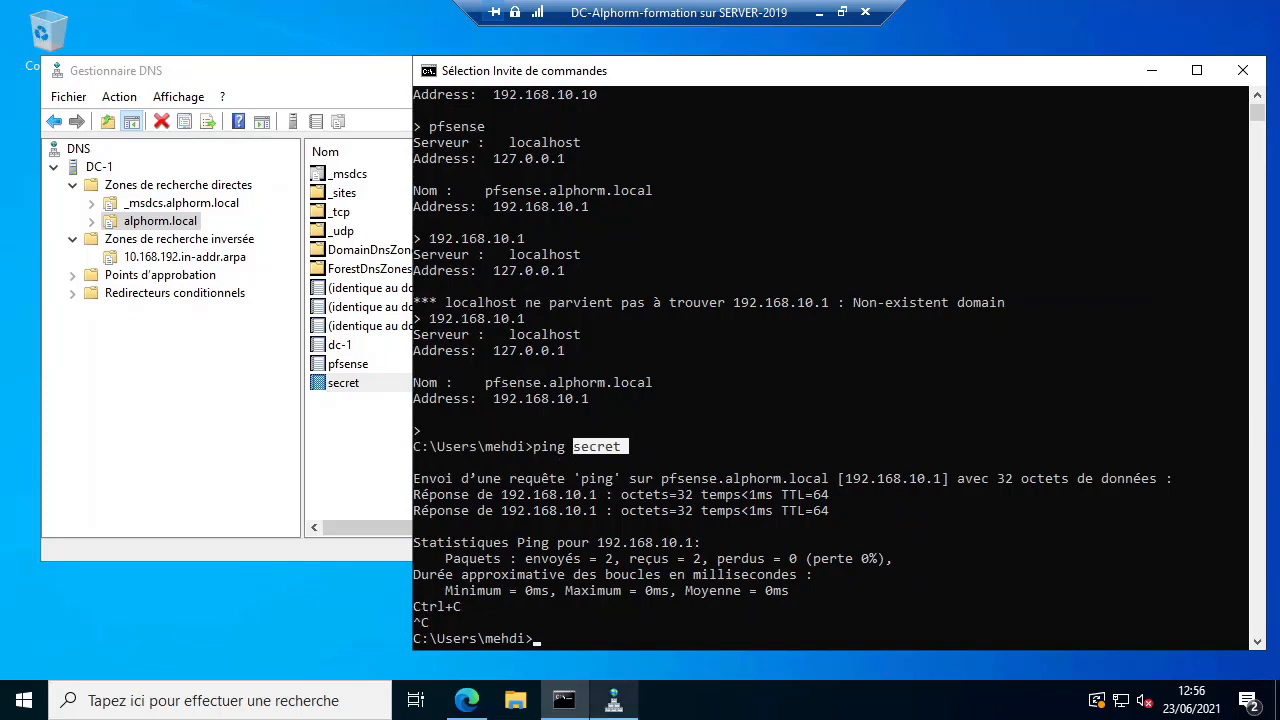
pyautogui.moveTo(614, 700)
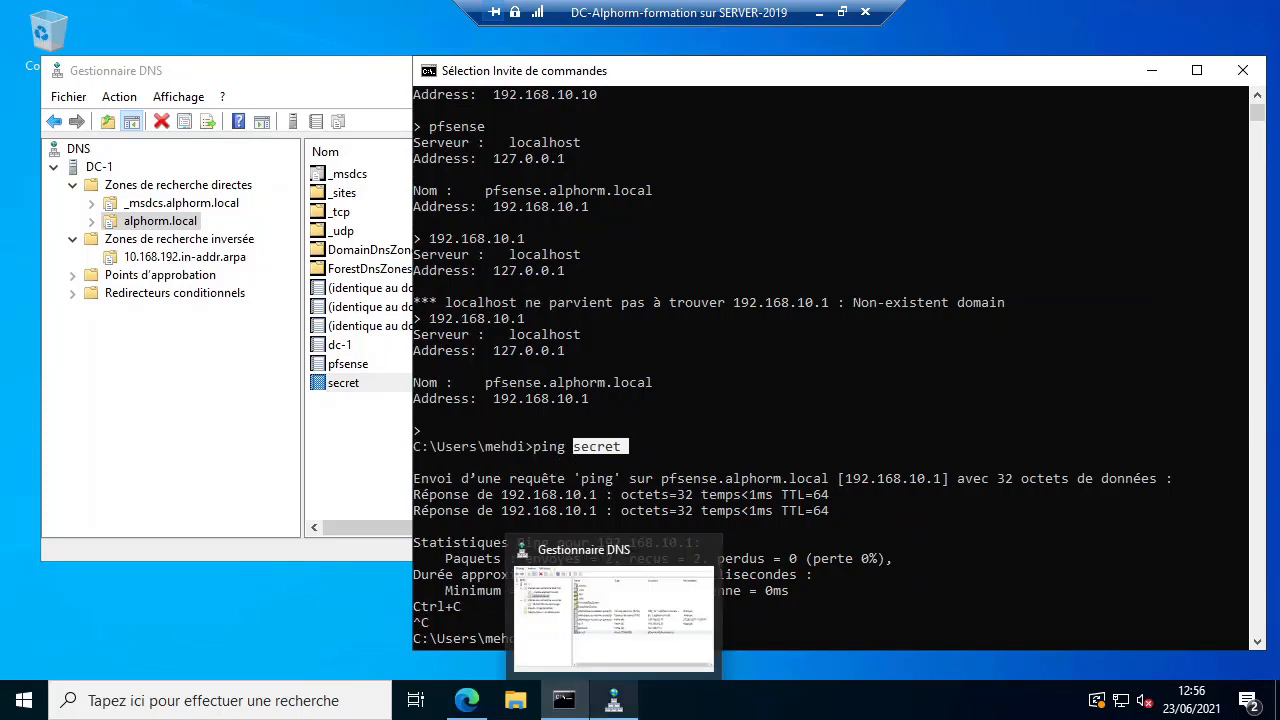
pyautogui.click(542, 316)
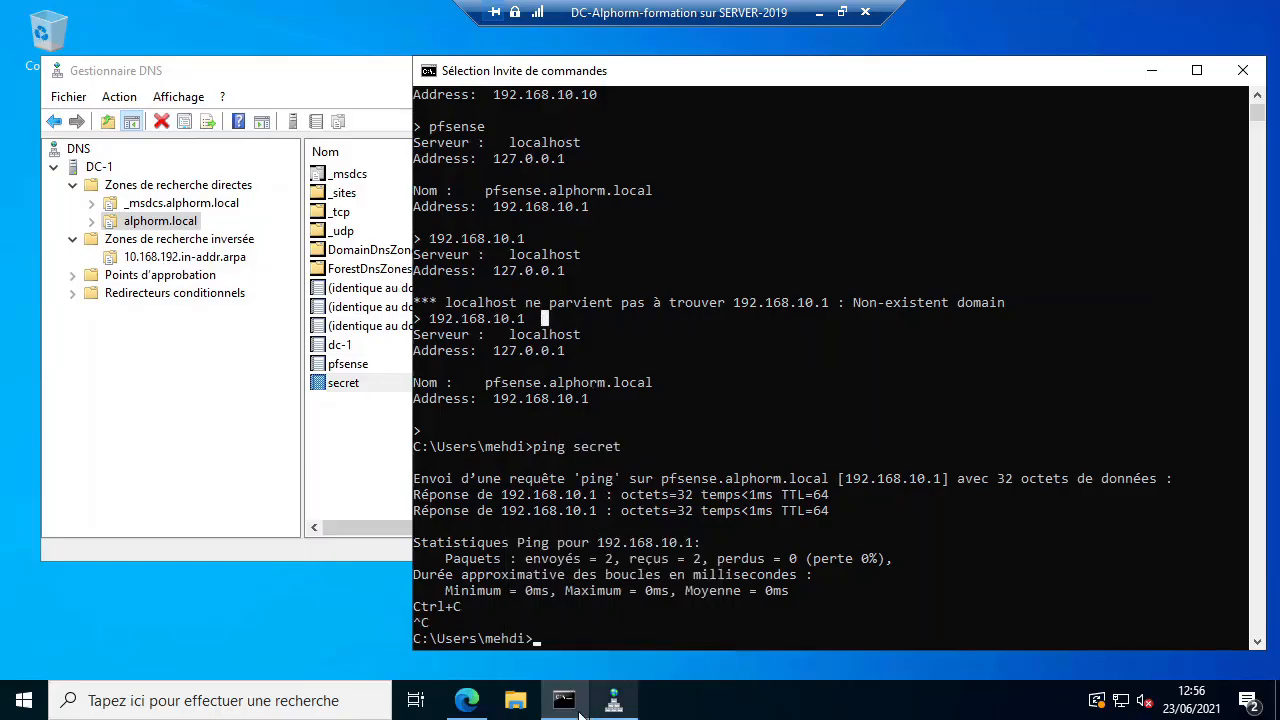
# Step: Open secret/ in a new Microsoft Edge tab, and dismiss the translation offer
pyautogui.click(467, 700)
pyautogui.click(262, 15)
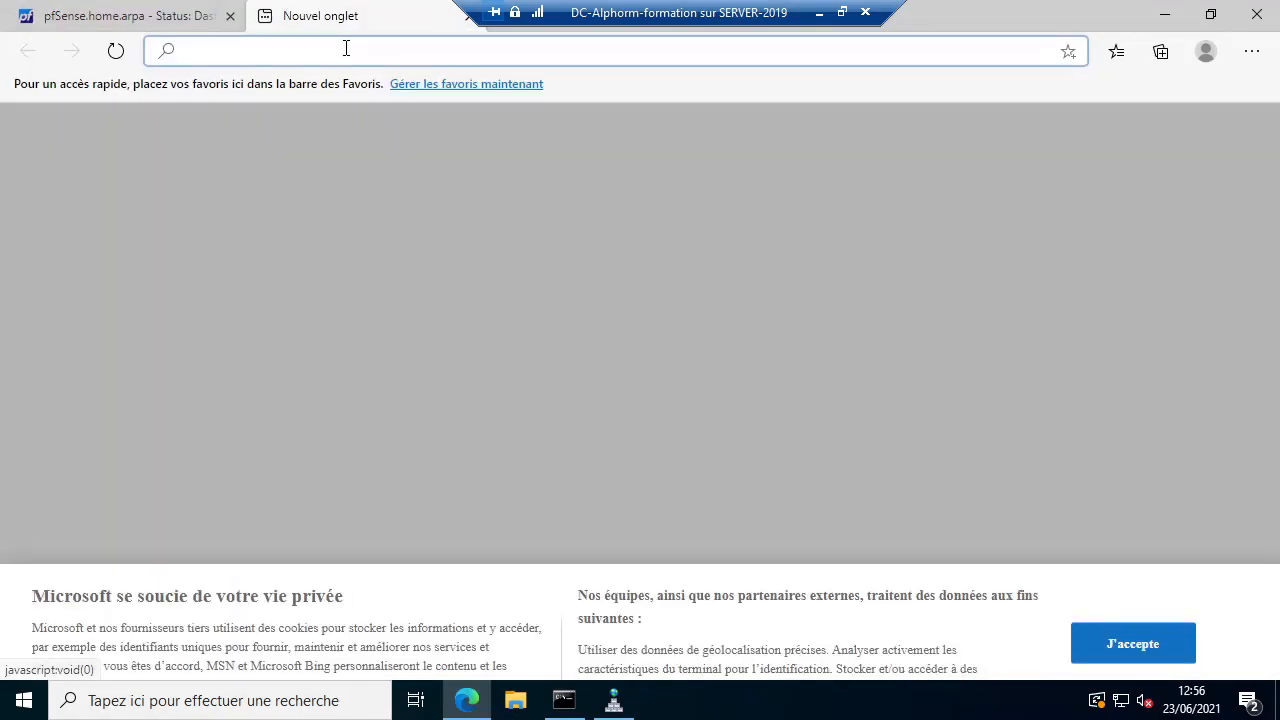
pyautogui.write('secret/')
pyautogui.press('Return')
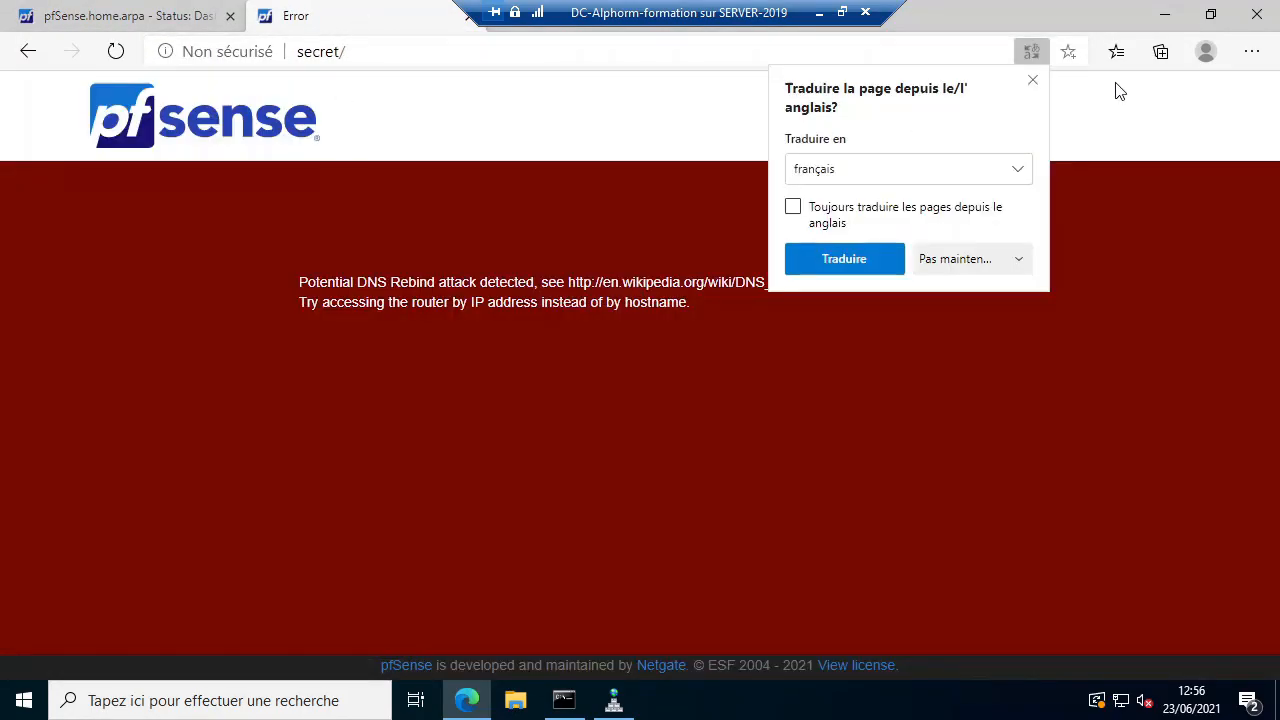
pyautogui.click(1032, 413)
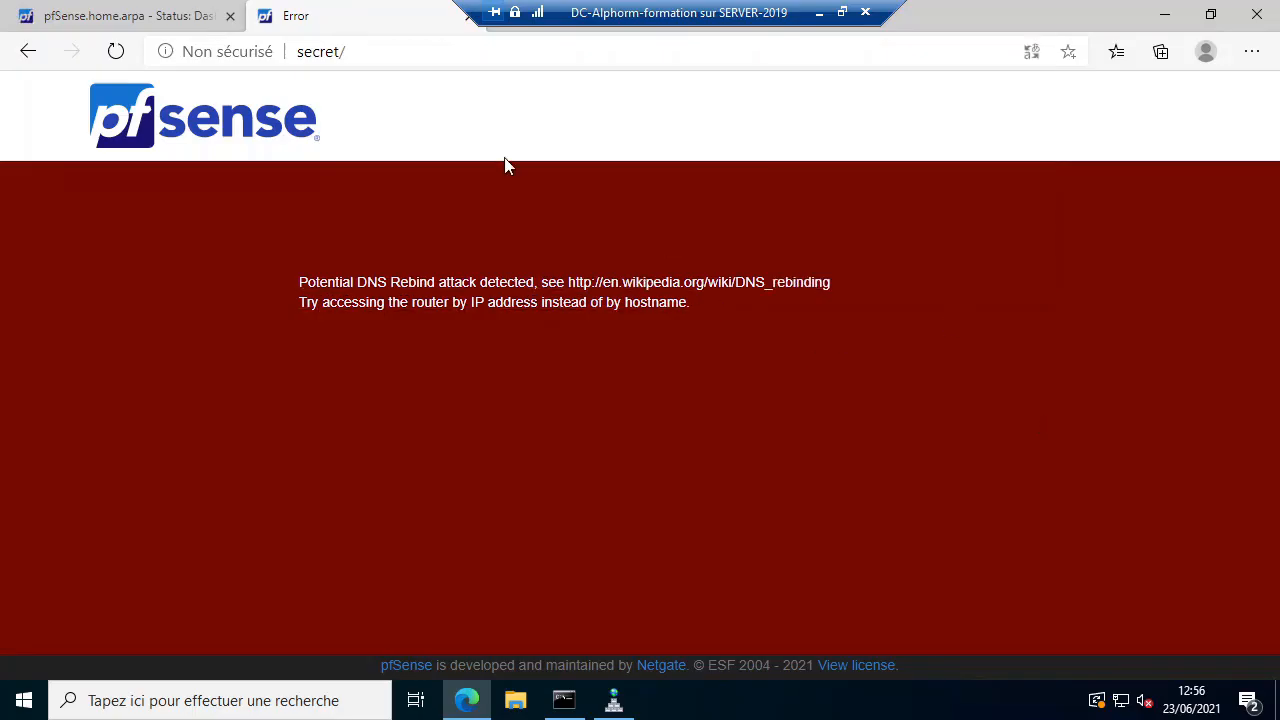
pyautogui.moveTo(412, 55); pyautogui.dragTo(290, 58)
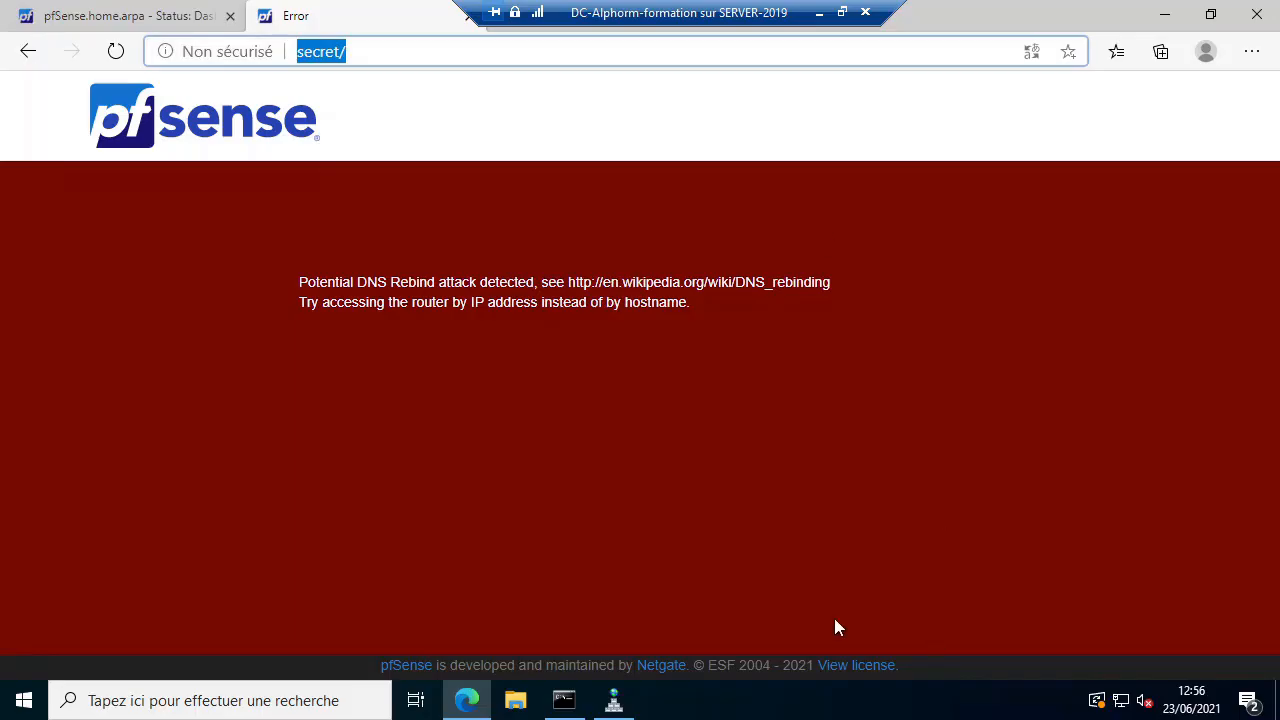
# Step: Move the remote session bar aside, and close the secret/ tab and the browser
pyautogui.moveTo(650, 12); pyautogui.dragTo(757, 12)
pyautogui.click(469, 16)
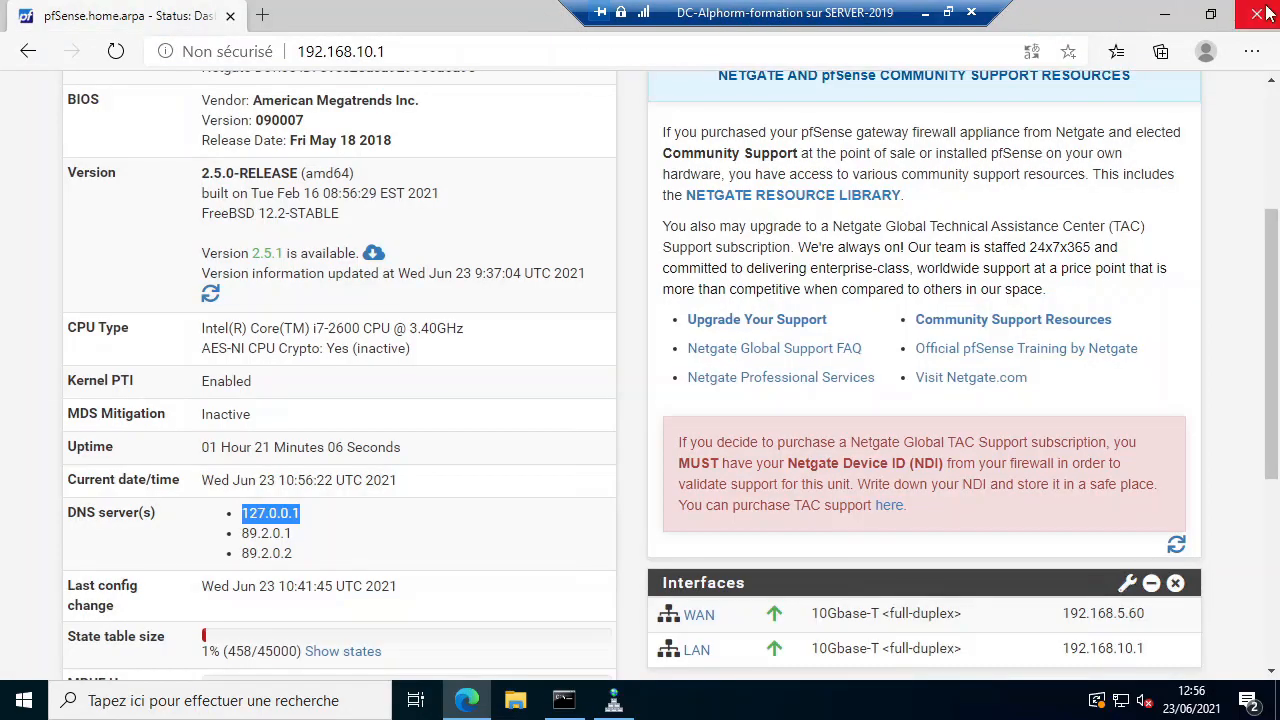
pyautogui.click(1266, 12)
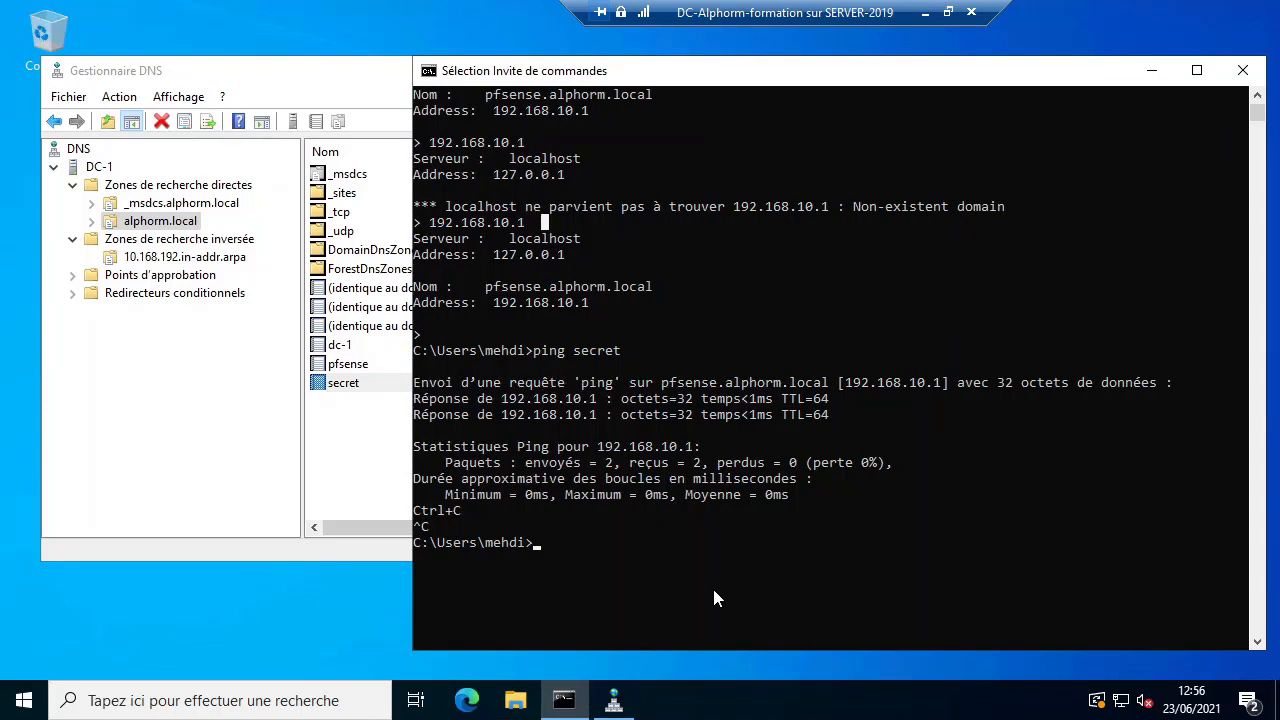
# Step: Delete the secret alias (CNAME) record from alphorm.local in DNS Manager, confirming the removal
pyautogui.click(349, 390)
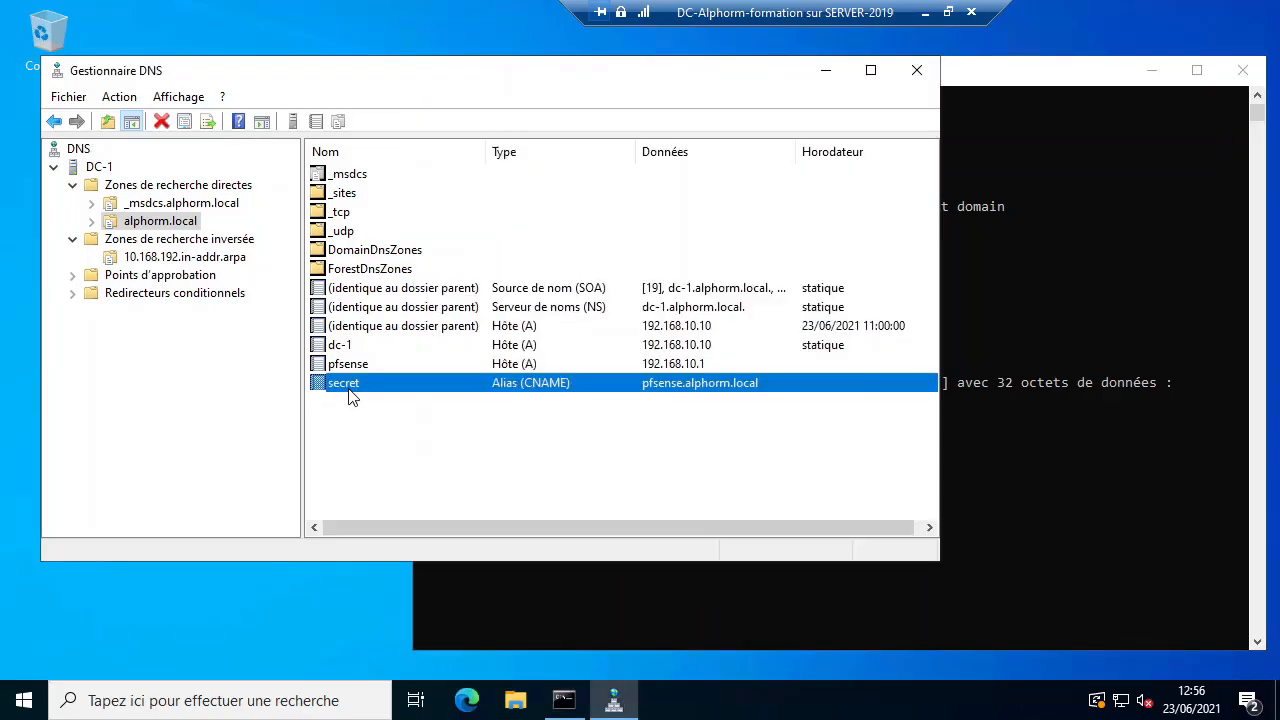
pyautogui.rightClick(533, 390)
pyautogui.click(572, 391)
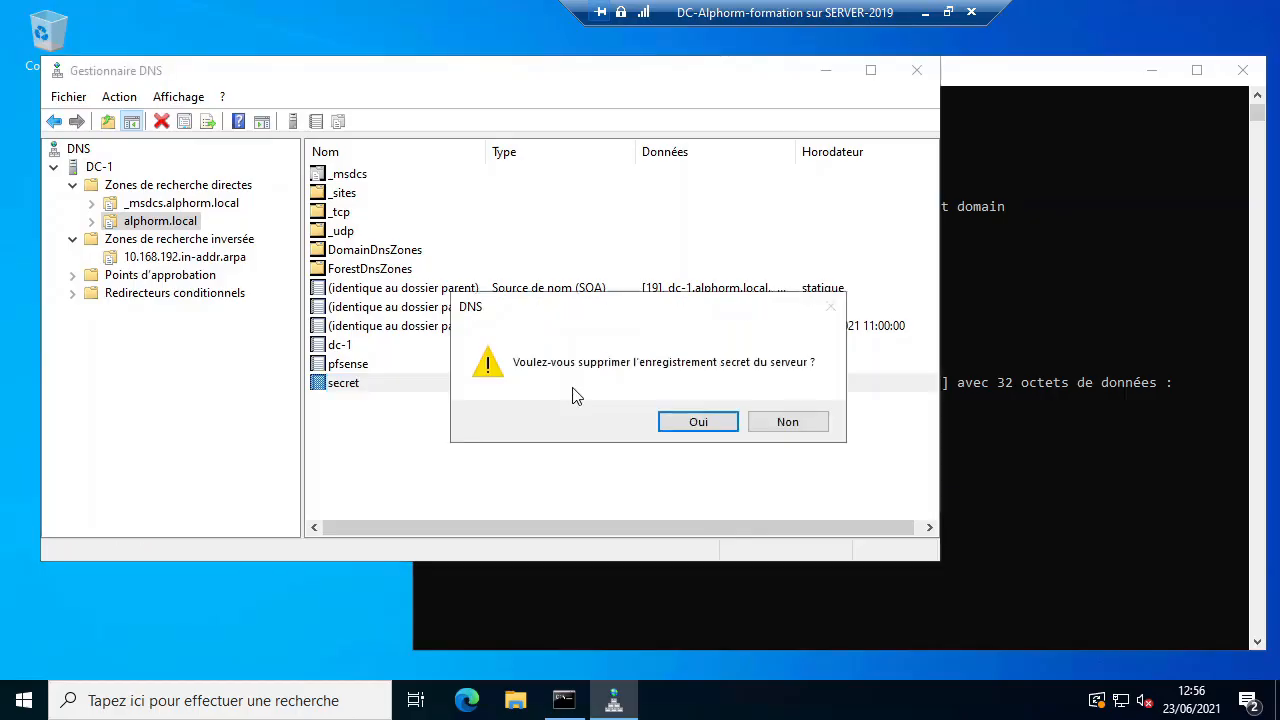
pyautogui.click(699, 418)
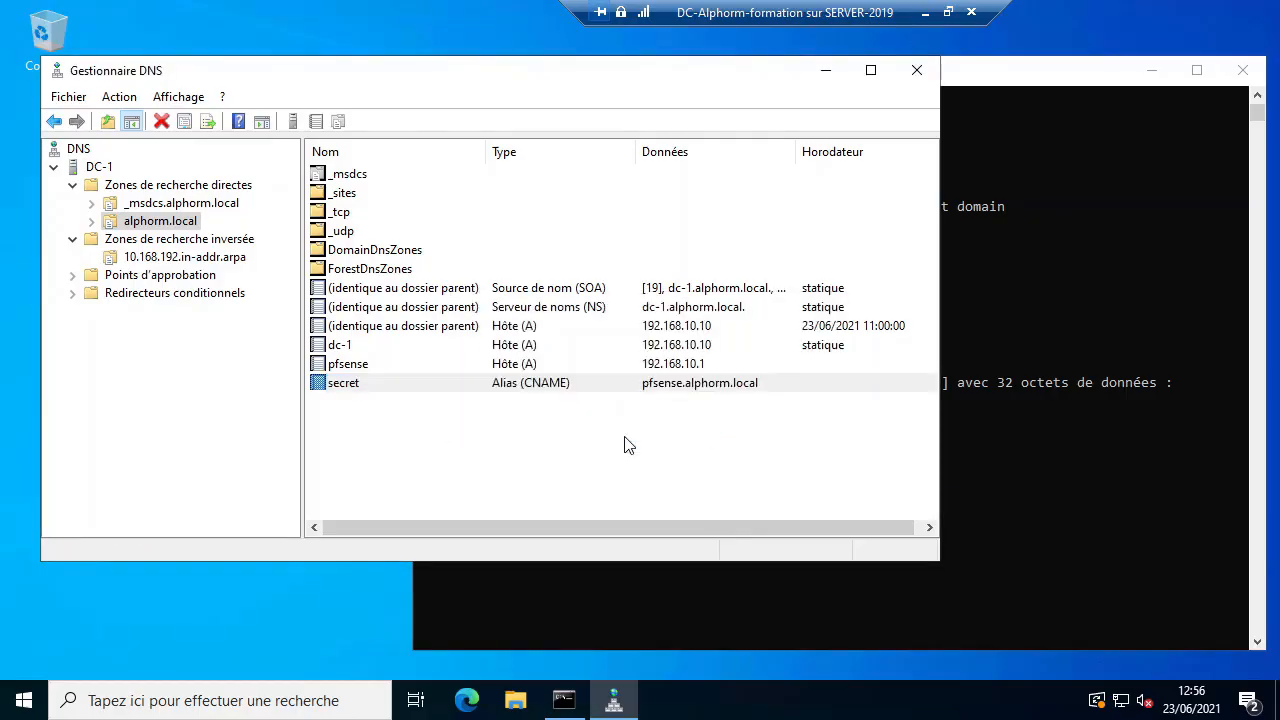
pyautogui.click(510, 372)
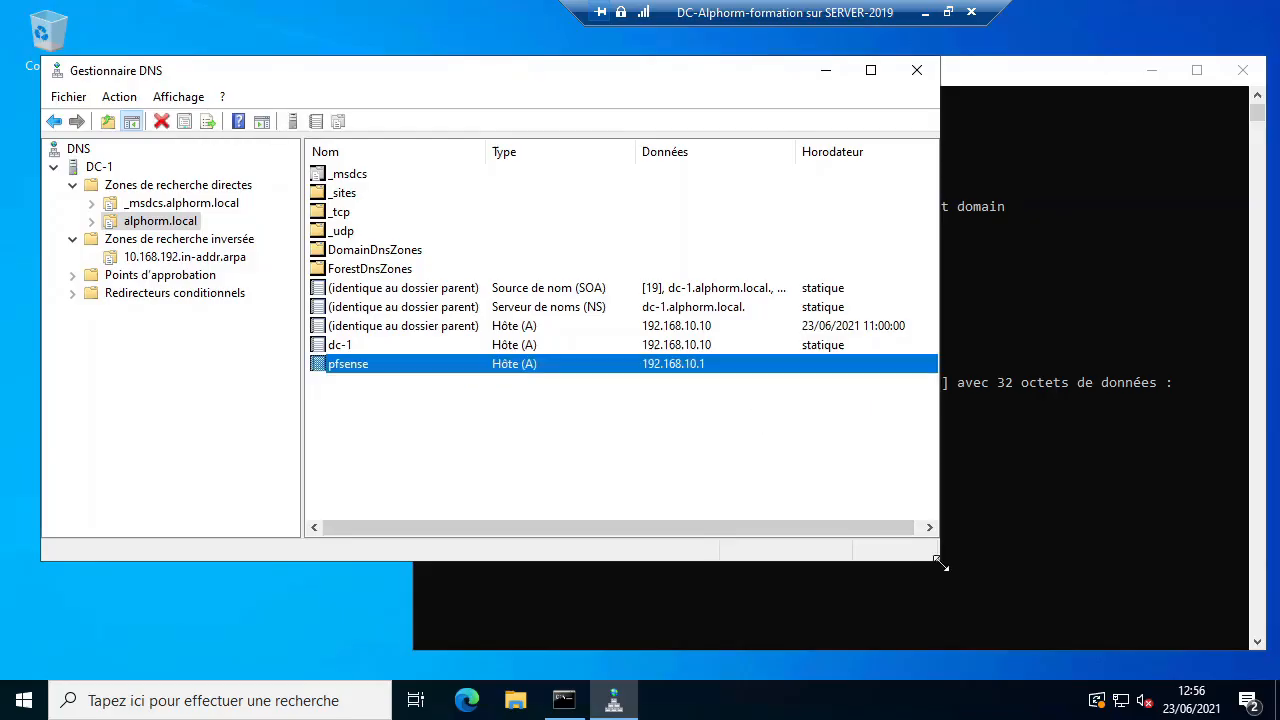
# Step: Widen and move the DNS Manager window, and close both DNS Manager and the command prompt
pyautogui.moveTo(940, 563); pyautogui.dragTo(1048, 556)
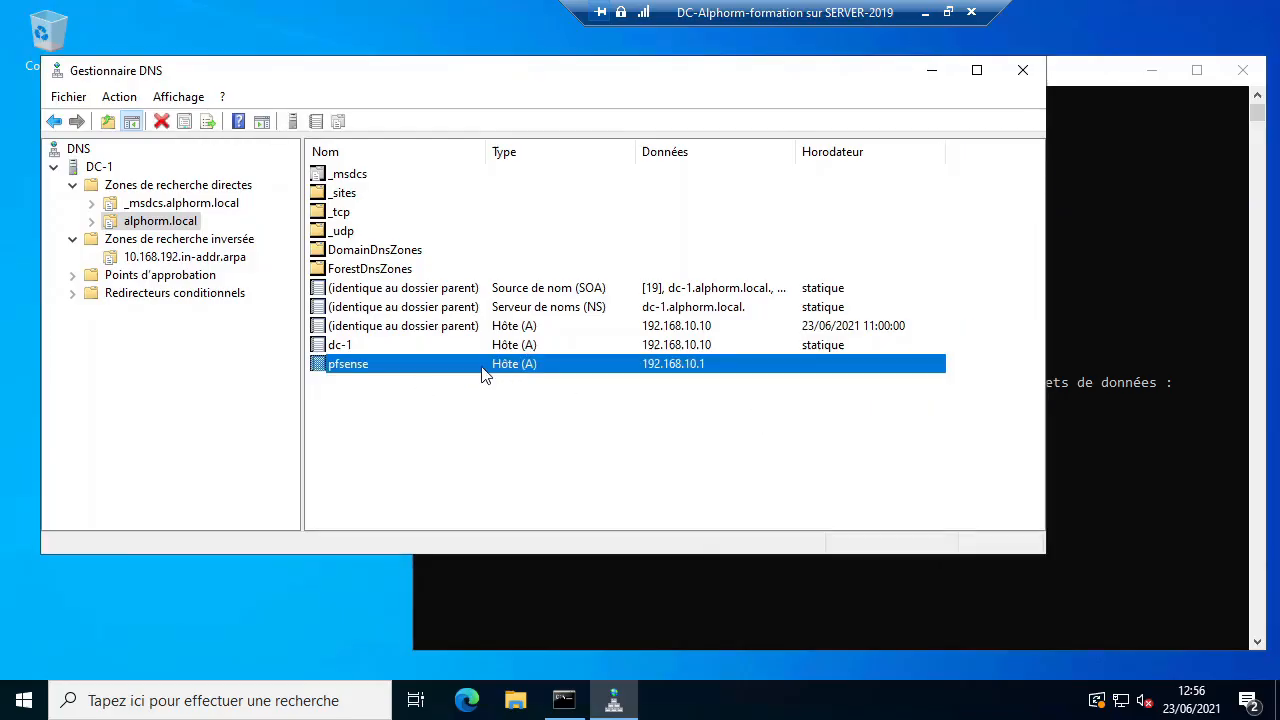
pyautogui.moveTo(814, 80); pyautogui.dragTo(843, 133)
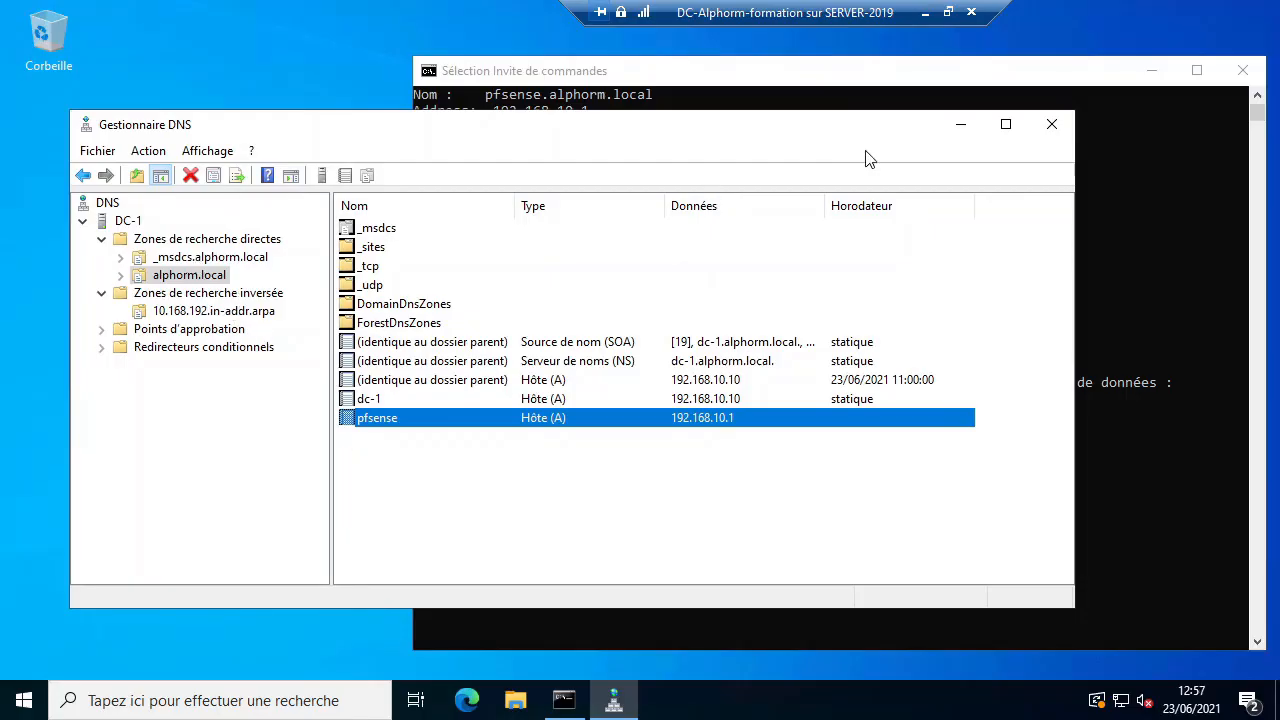
pyautogui.click(1052, 124)
pyautogui.click(1242, 70)
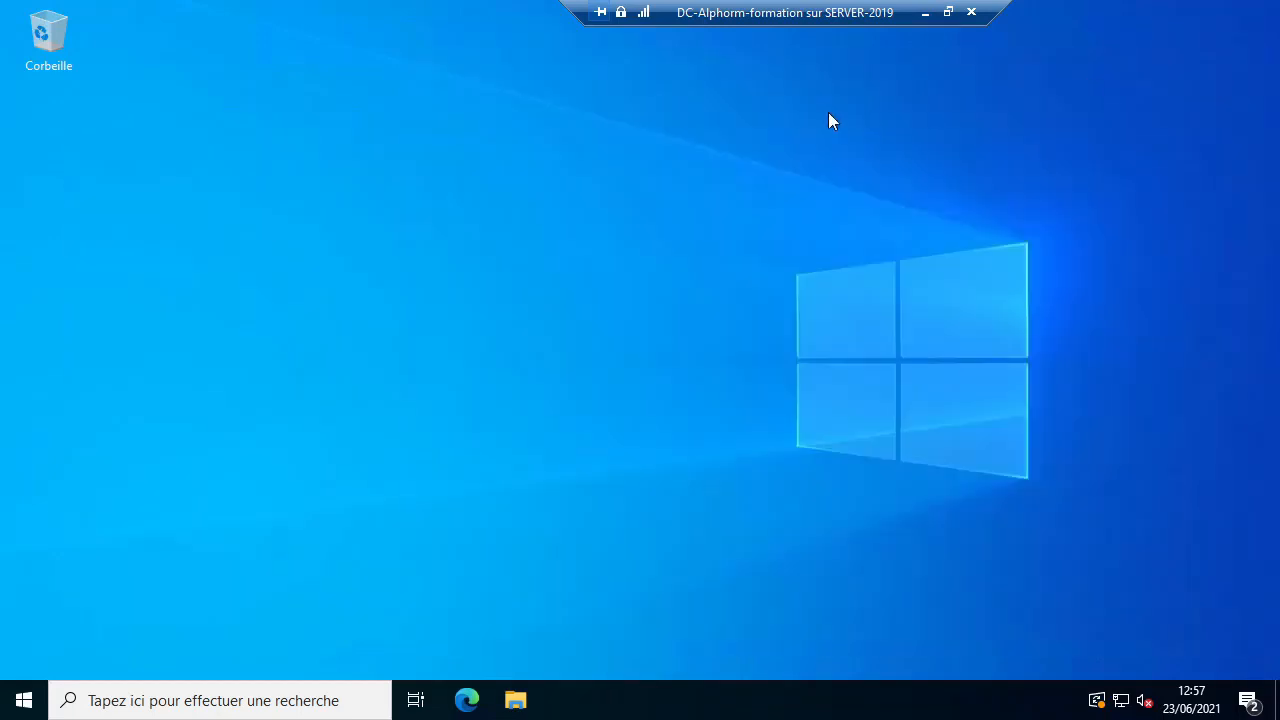